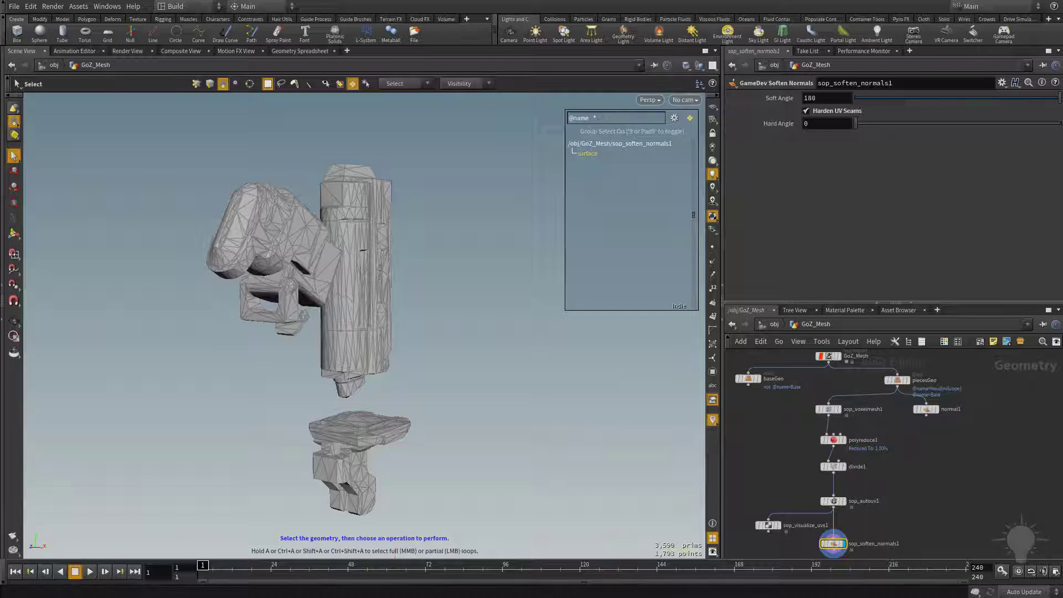
# Step: Display the GoZ_Mesh import node and box-select every node below it
pyautogui.moveTo(841, 360); pyautogui.dragTo(864, 437, button='middle')
pyautogui.click(862, 436)
pyautogui.click(863, 436)
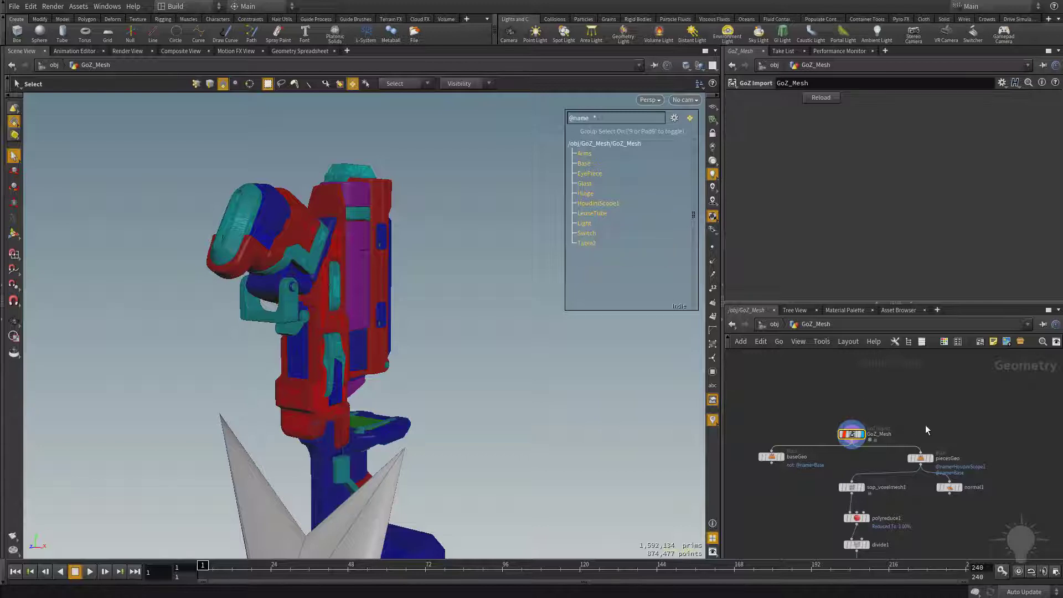
pyautogui.scroll(-4, 928, 431)
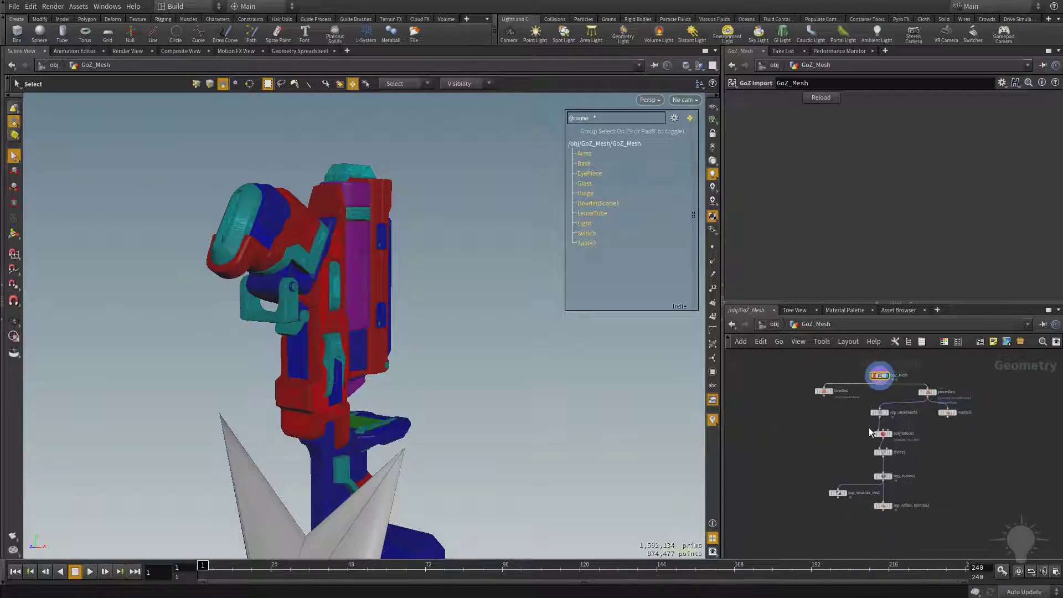
pyautogui.moveTo(976, 539); pyautogui.dragTo(789, 391)
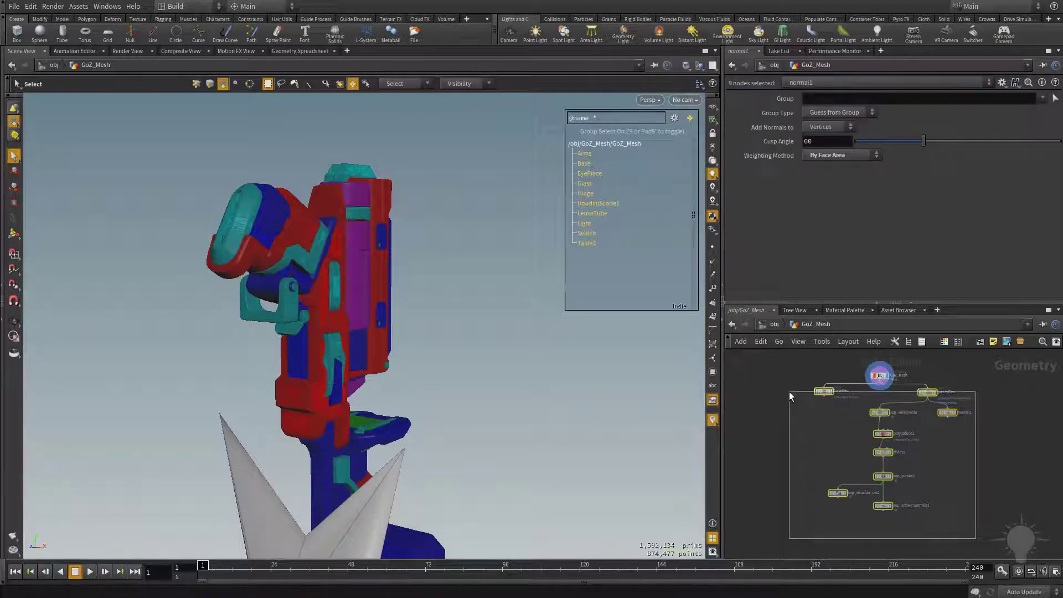
# Step: Delete the selected downstream nodes and orbit the model to see the star base
pyautogui.press('Delete')
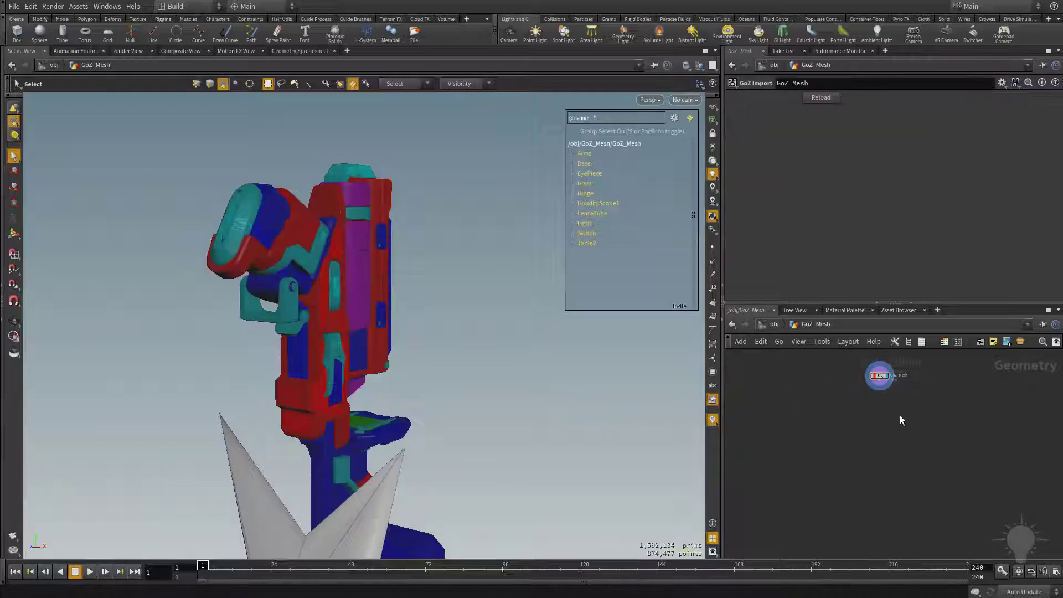
pyautogui.press('Escape')
pyautogui.moveTo(481, 392); pyautogui.dragTo(344, 366)
pyautogui.press('s')
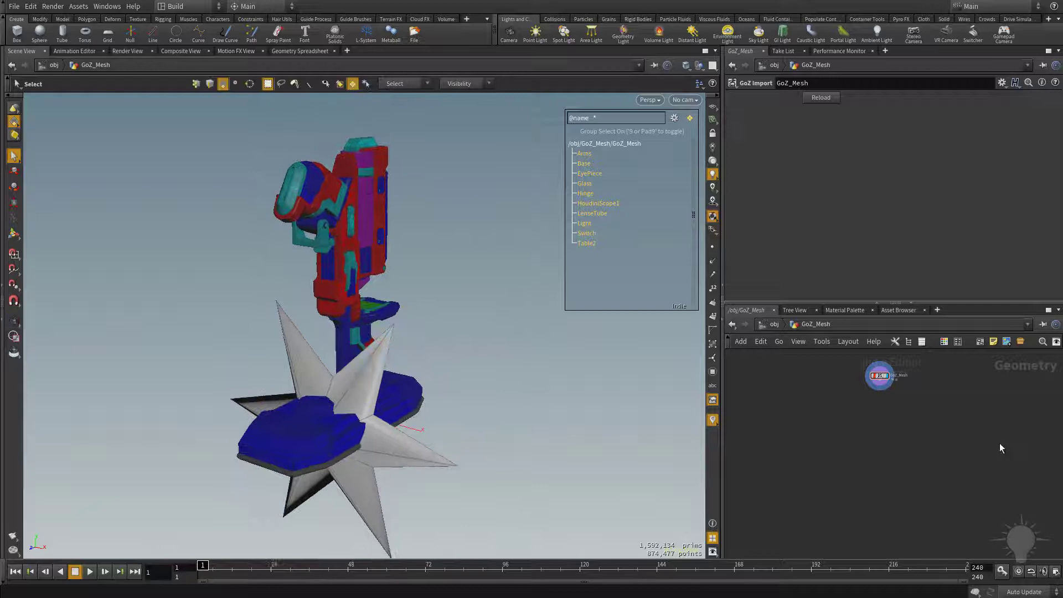
pyautogui.scroll(3, 988, 438)
pyautogui.moveTo(894, 398); pyautogui.dragTo(929, 465, button='middle')
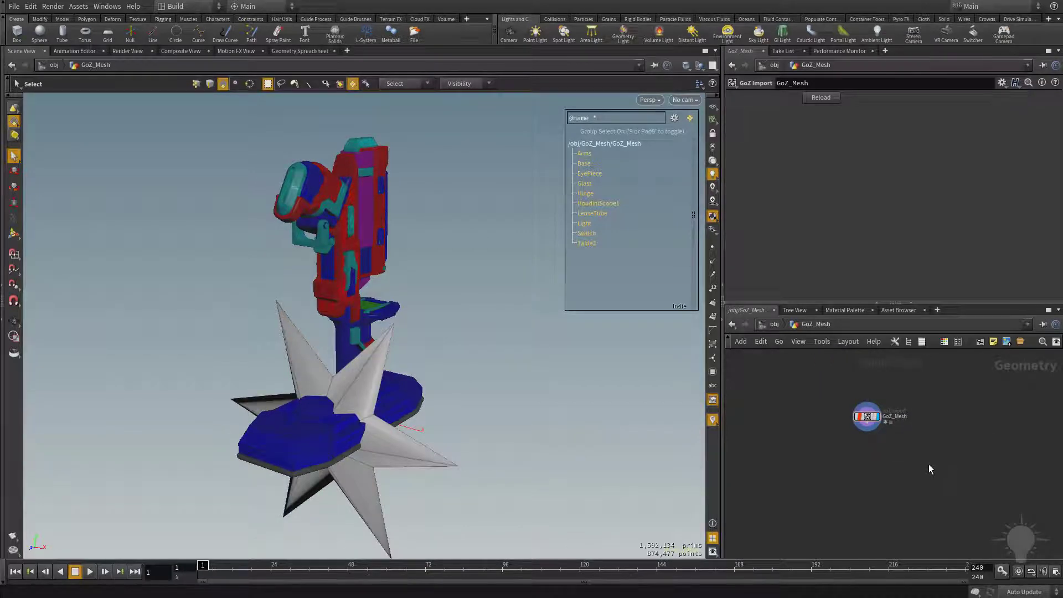
# Step: Add a Blast node, blast1, below GoZ_Mesh and display it
pyautogui.press('Tab')
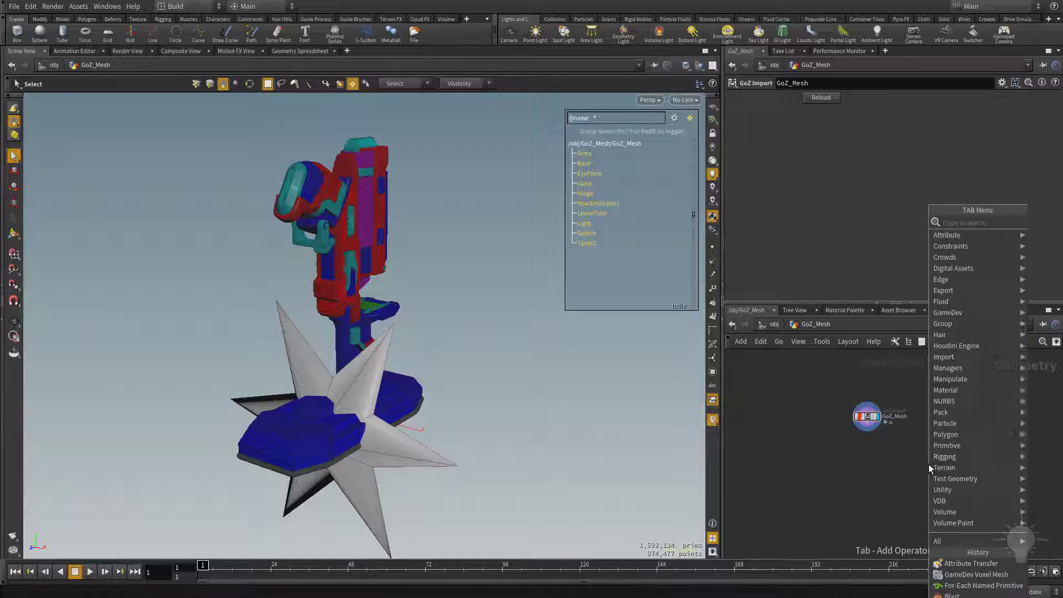
pyautogui.write('null')
pyautogui.press('Return')
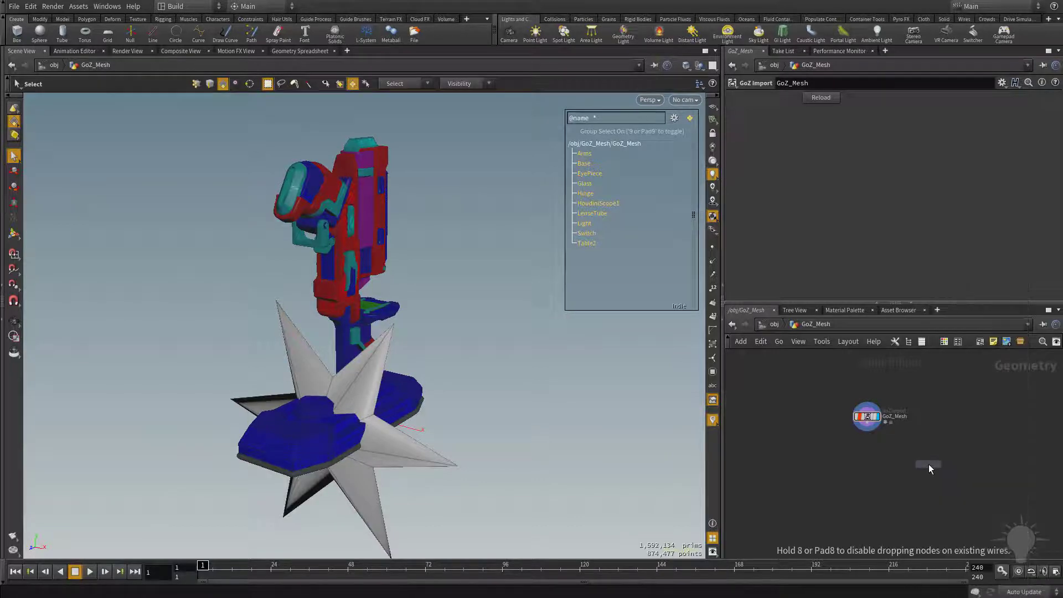
pyautogui.click(870, 459)
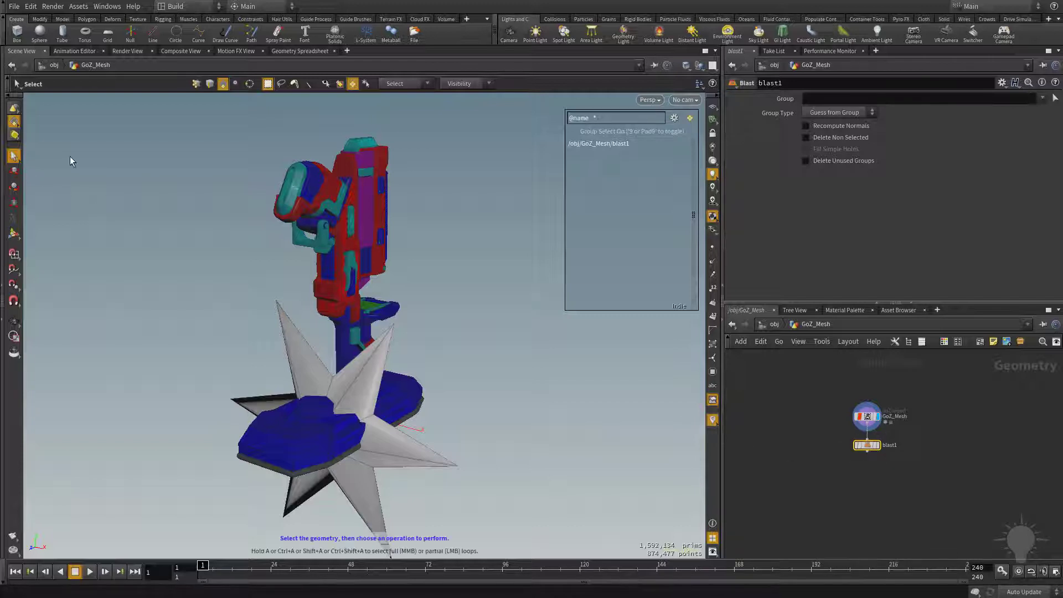
pyautogui.click(393, 82)
pyautogui.click(394, 150)
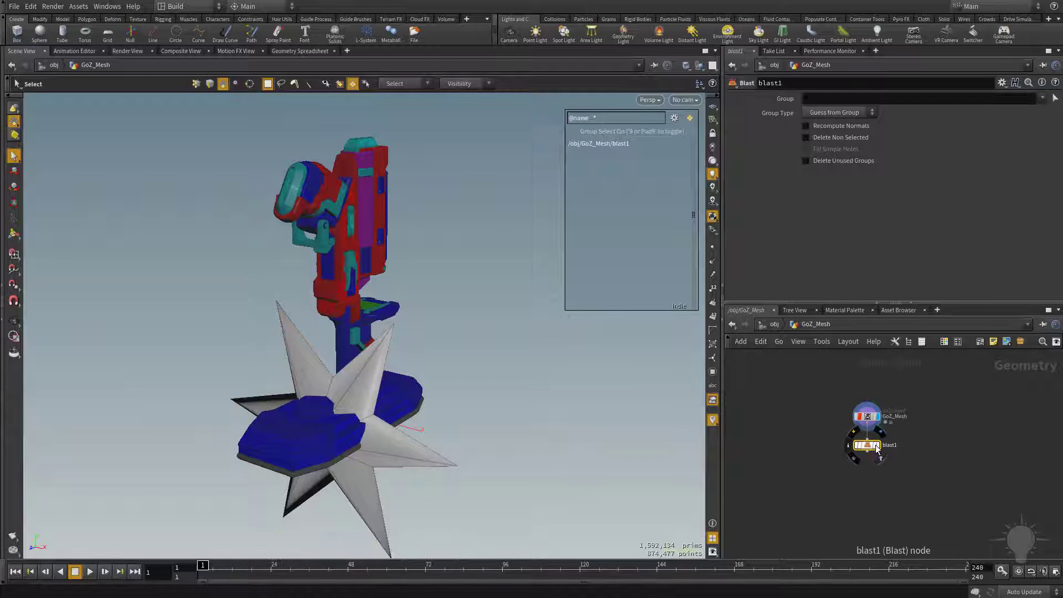
pyautogui.click(879, 450)
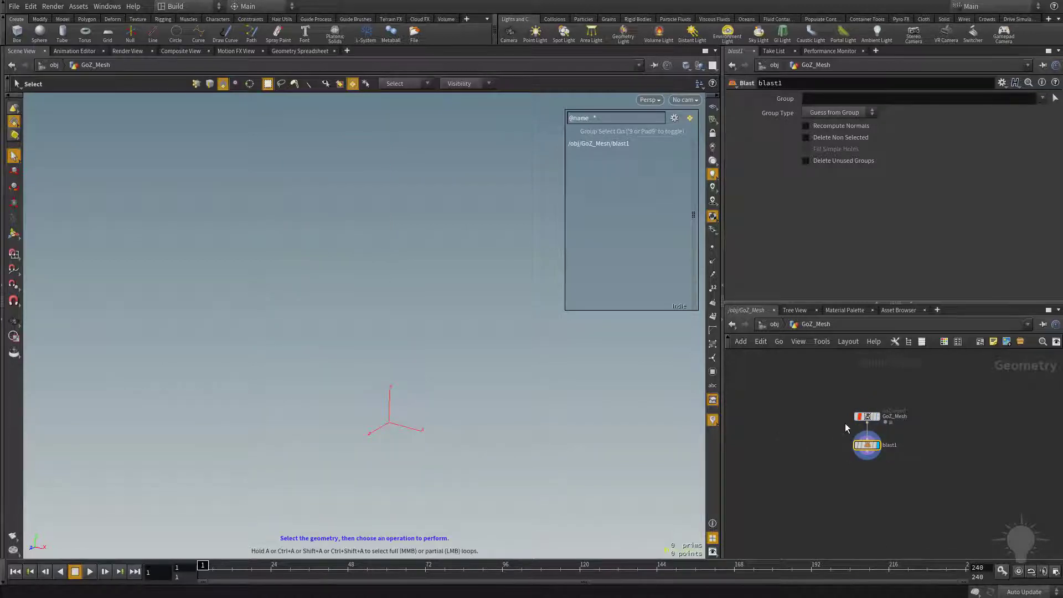
pyautogui.click(877, 416)
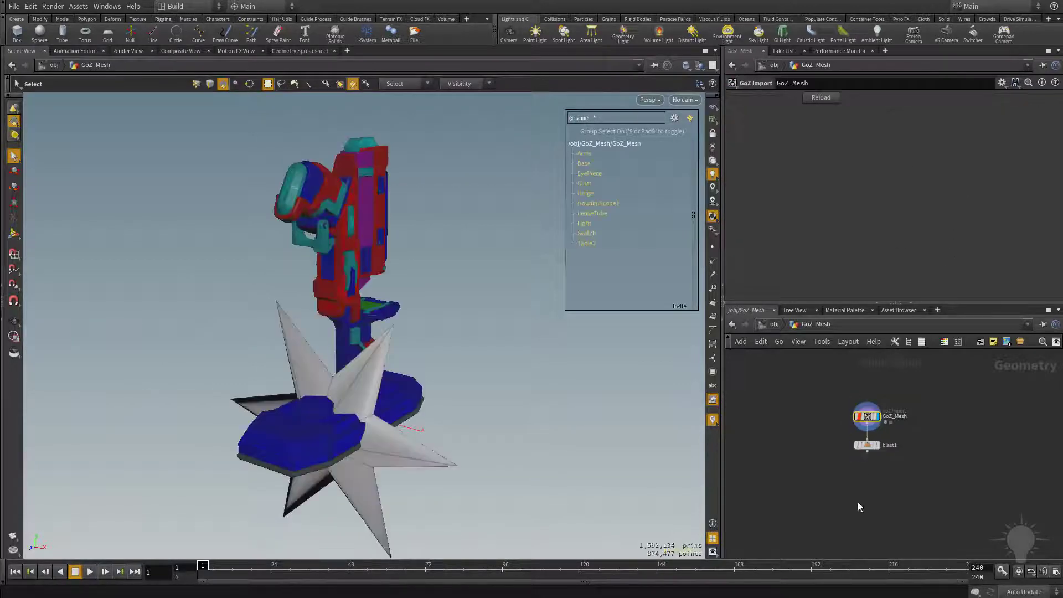
pyautogui.click(867, 444)
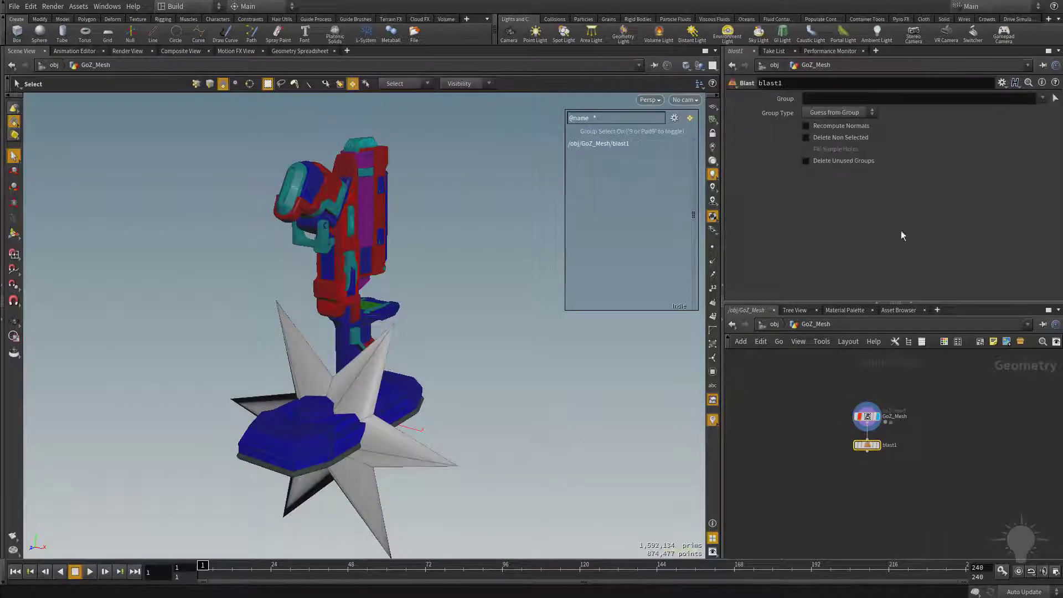
pyautogui.click(1042, 98)
pyautogui.click(1044, 102)
pyautogui.click(1056, 98)
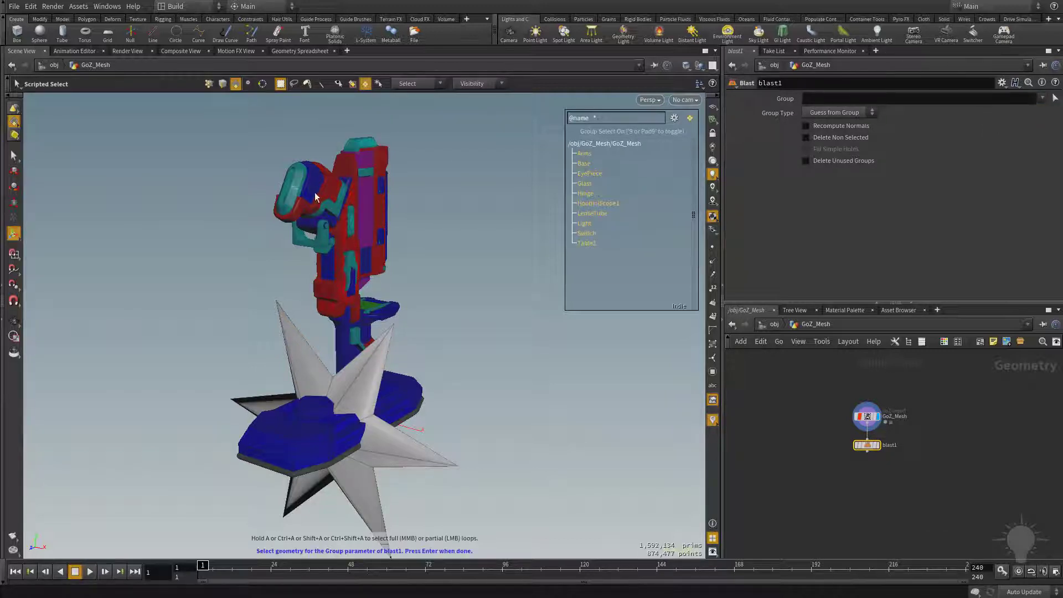
pyautogui.click(380, 350)
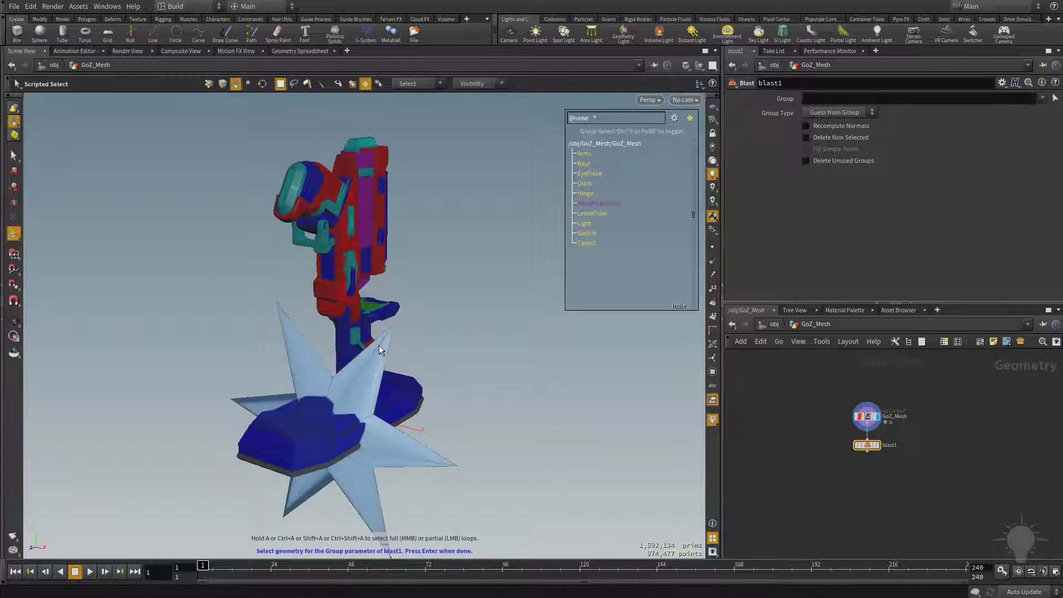
pyautogui.click(296, 364)
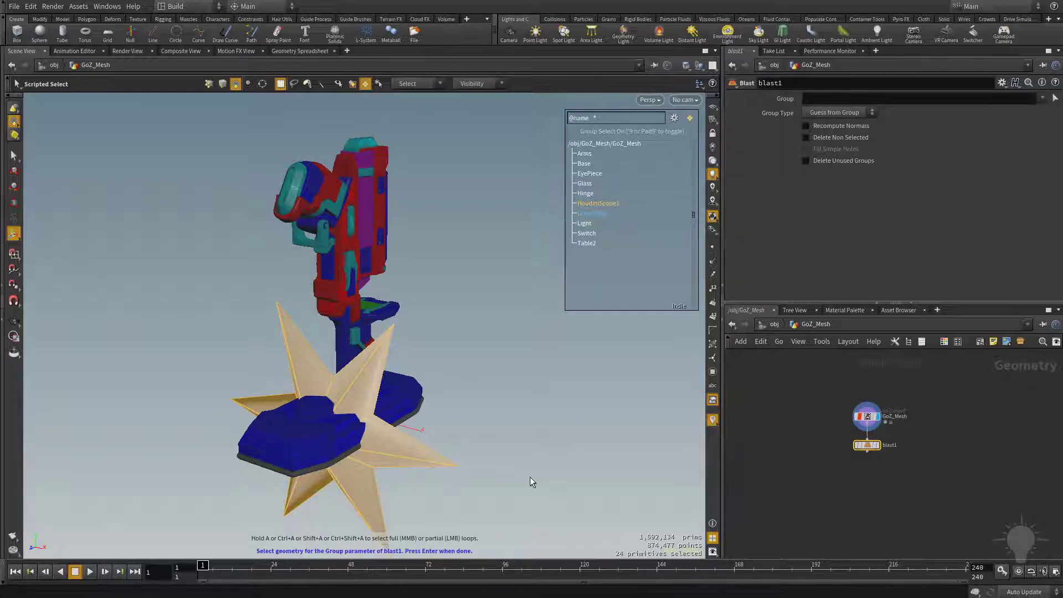
pyautogui.press('Return')
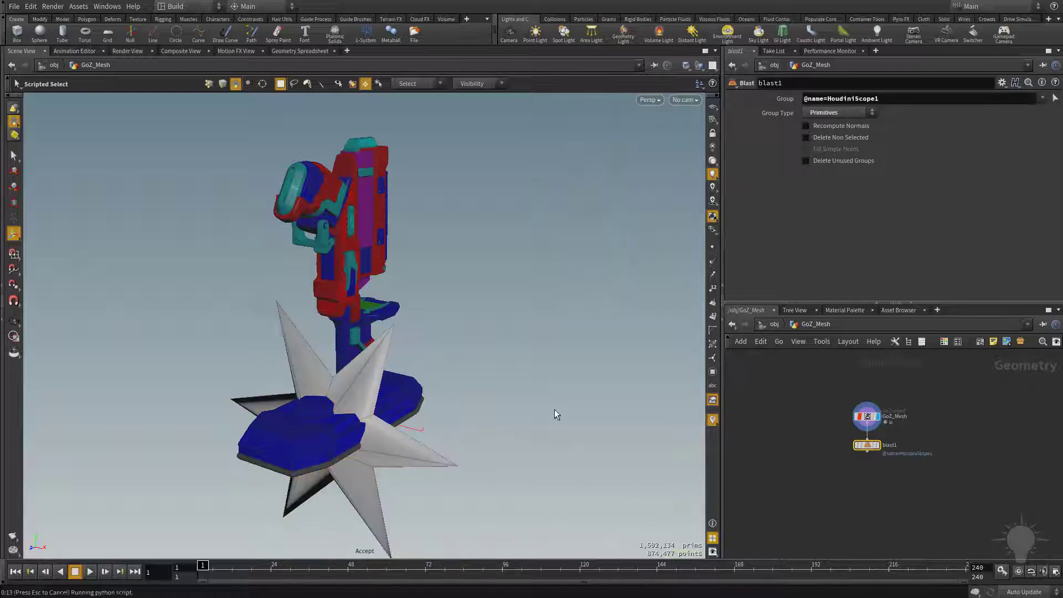
pyautogui.click(880, 446)
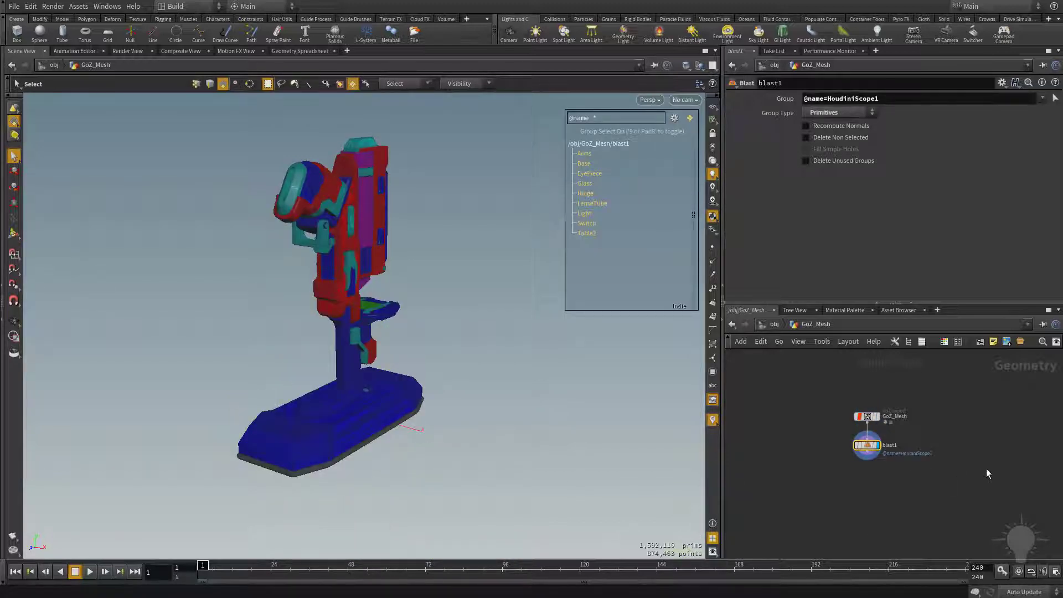
# Step: Place a For-Each Named Primitive loop block (foreach_begin1, foreach_end1) below blast1
pyautogui.scroll(3, 930, 476)
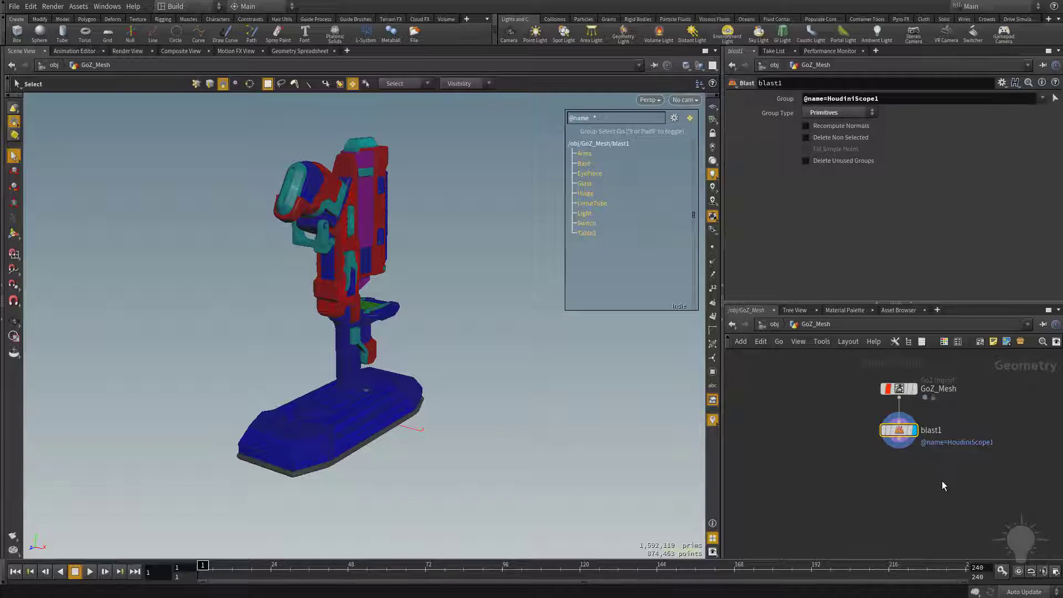
pyautogui.press('Tab')
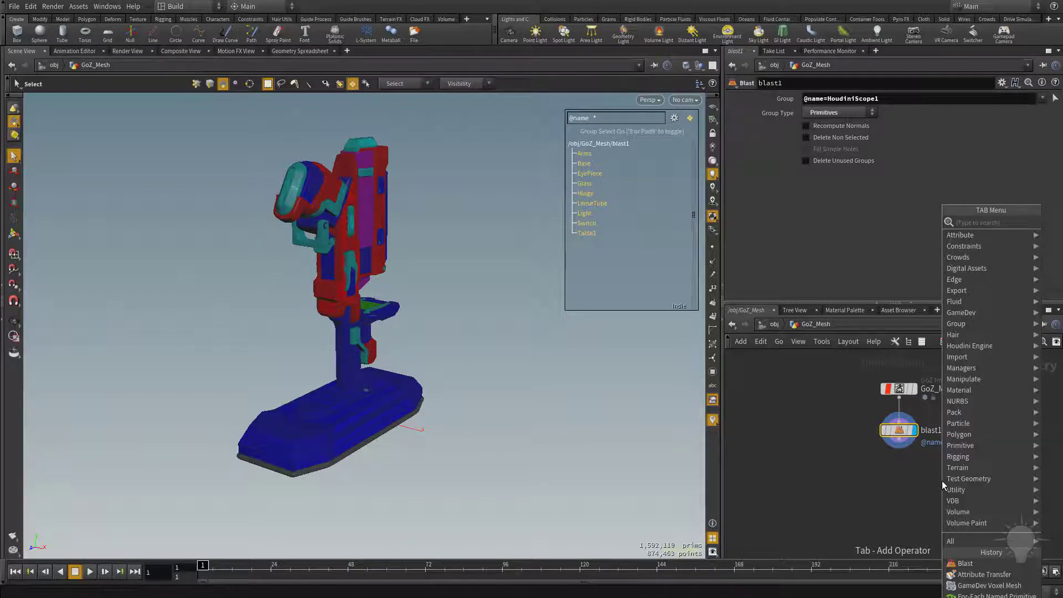
pyautogui.write('for')
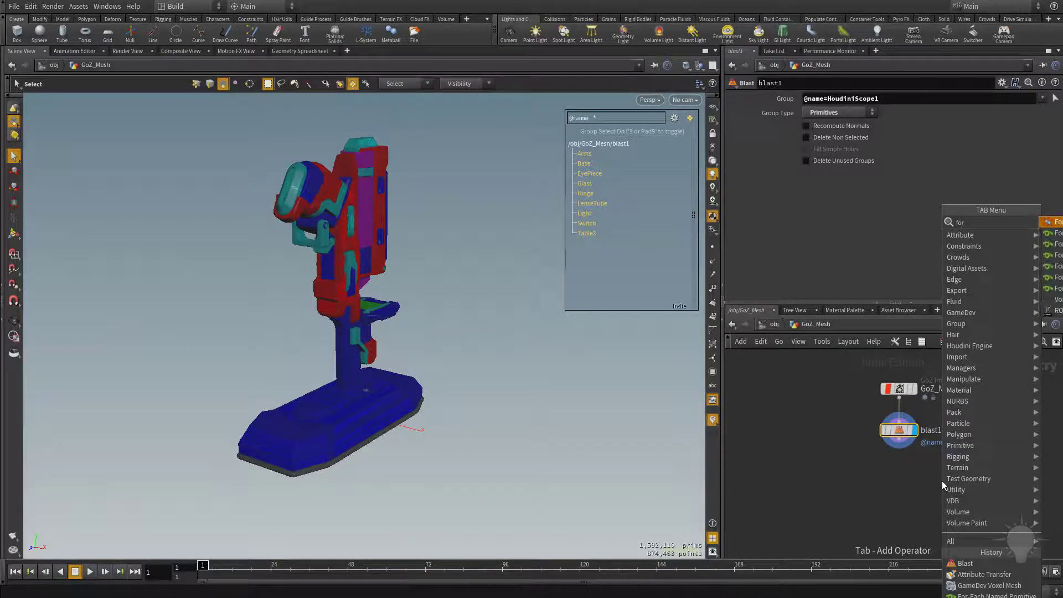
pyautogui.click(754, 490)
pyautogui.press('Tab')
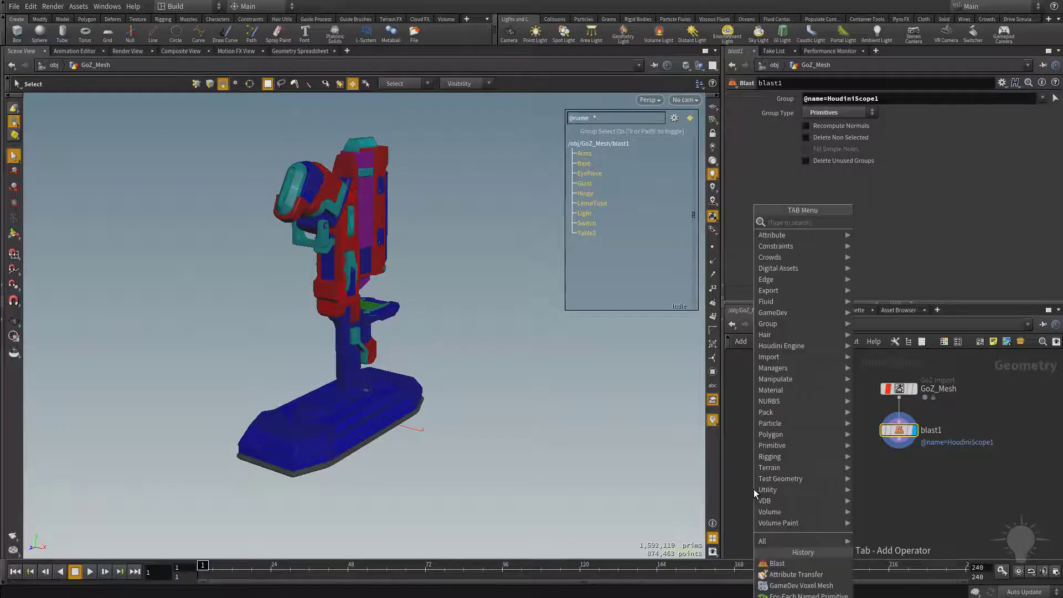
pyautogui.write('foreach')
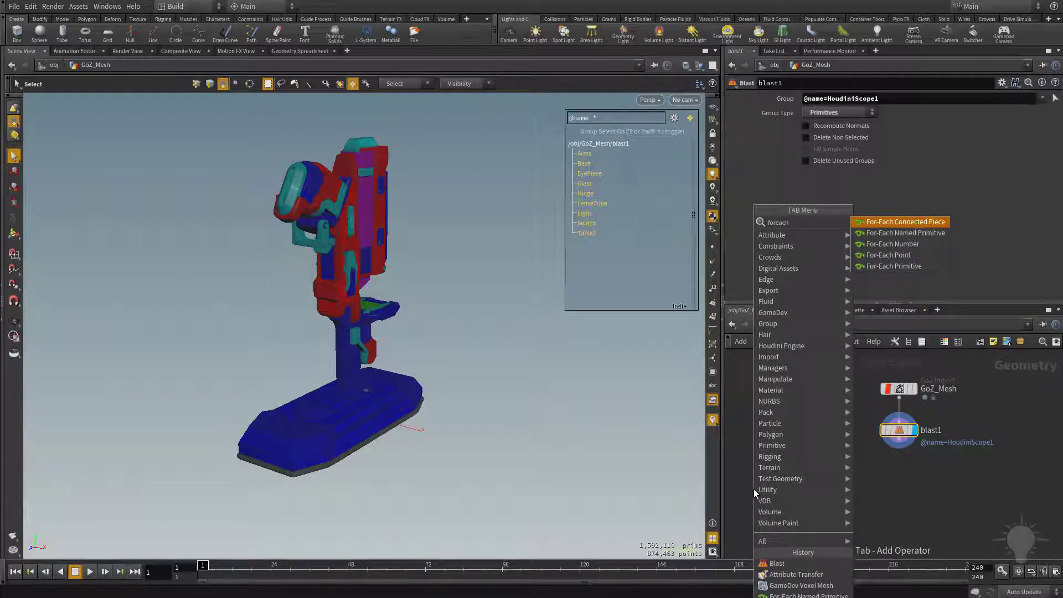
pyautogui.press('Down')
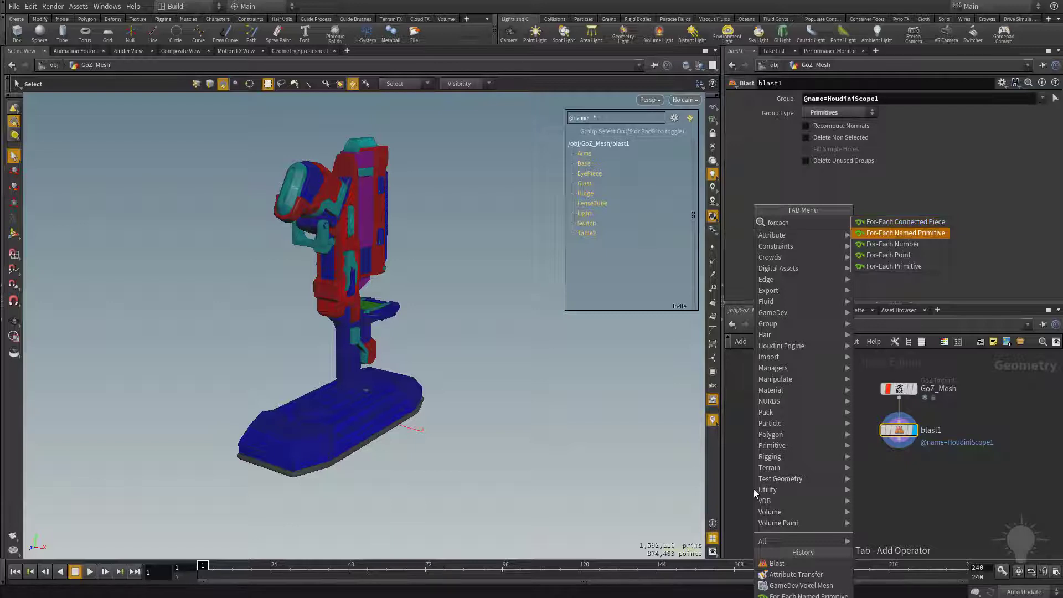
pyautogui.press('Return')
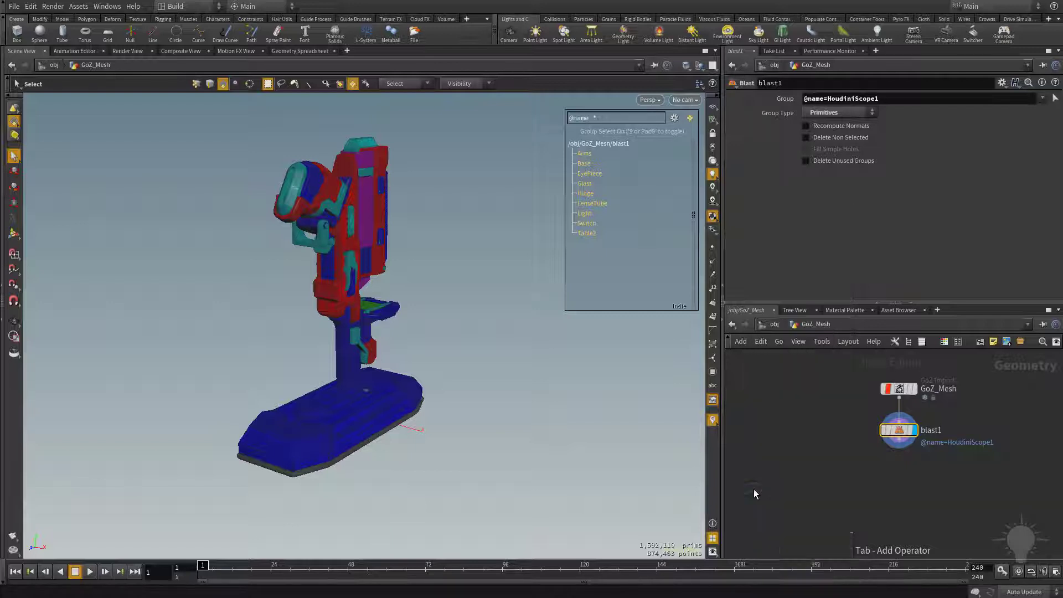
pyautogui.click(785, 478)
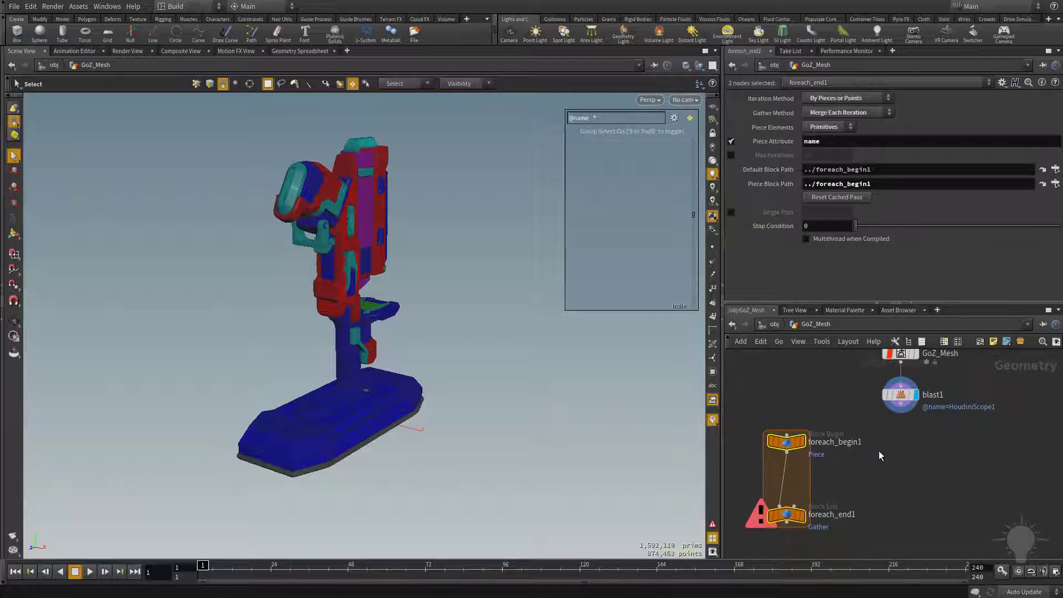
# Step: Inspect blast1's primitive counts and named pieces such as Arms, Base, Glass and Hinge
pyautogui.middleClick(900, 423)
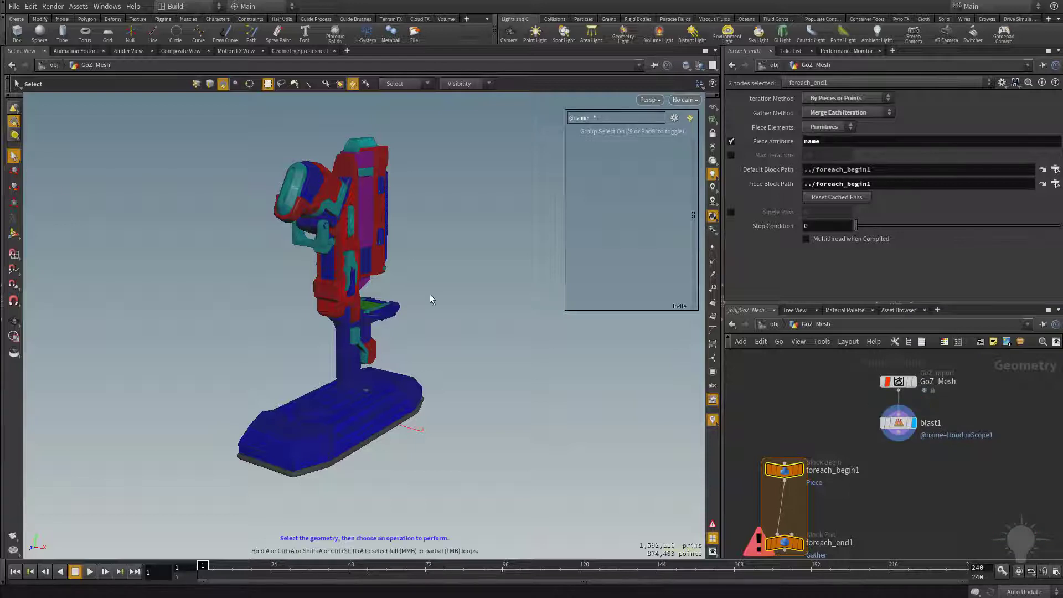
pyautogui.click(891, 424)
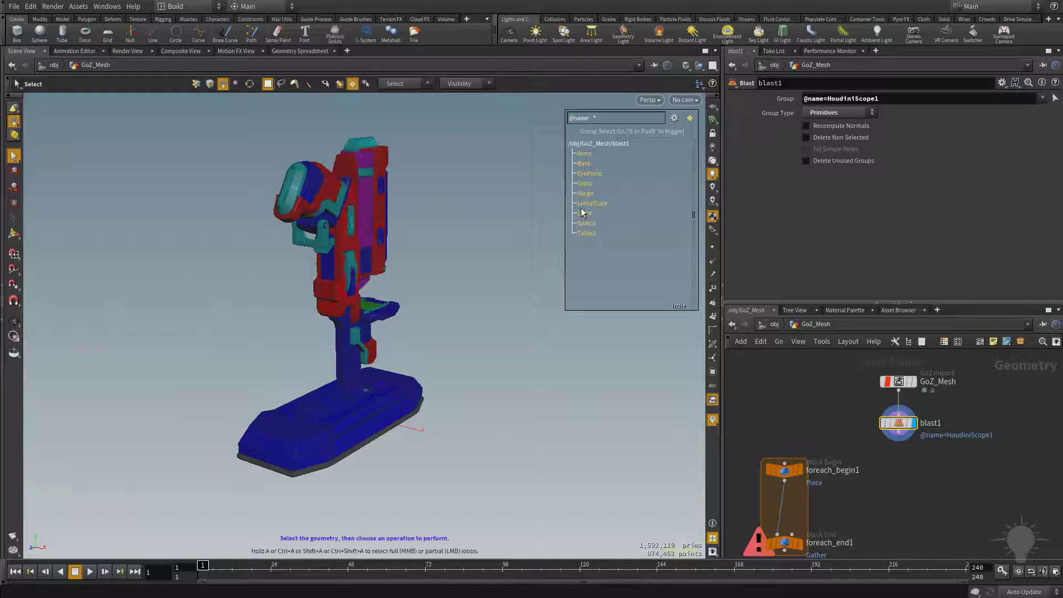
pyautogui.moveTo(799, 399)
pyautogui.mouseDown(button='middle')
pyautogui.moveTo(814, 360)
pyautogui.moveTo(799, 380)
pyautogui.mouseUp(button='middle')
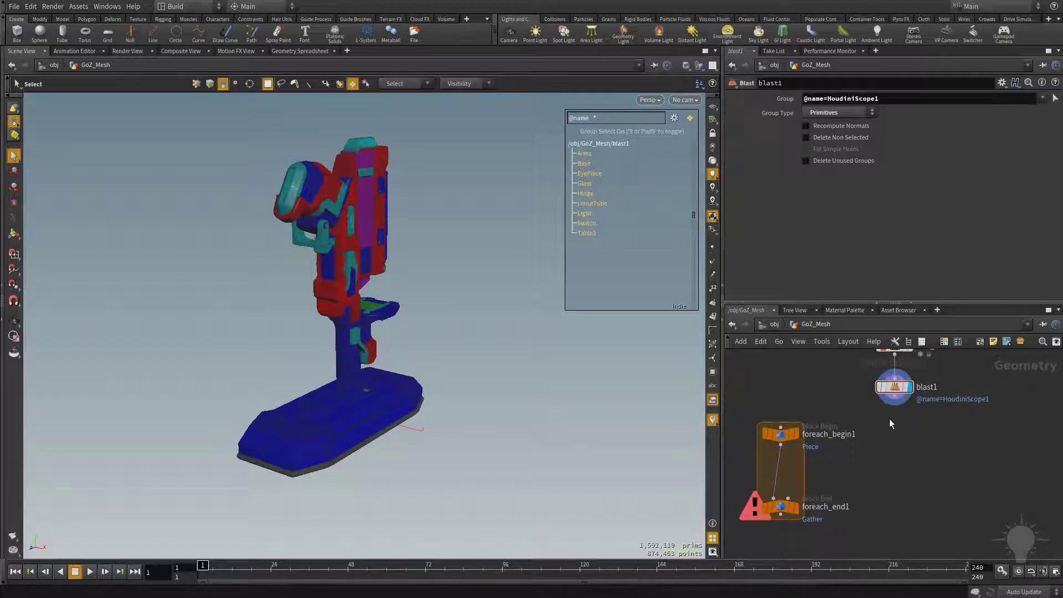
# Step: Wire blast1 into foreach_begin1, display foreach_end1, and preview Single Pass 2 (the EyePiece)
pyautogui.moveTo(894, 406); pyautogui.dragTo(781, 428)
pyautogui.click(783, 438)
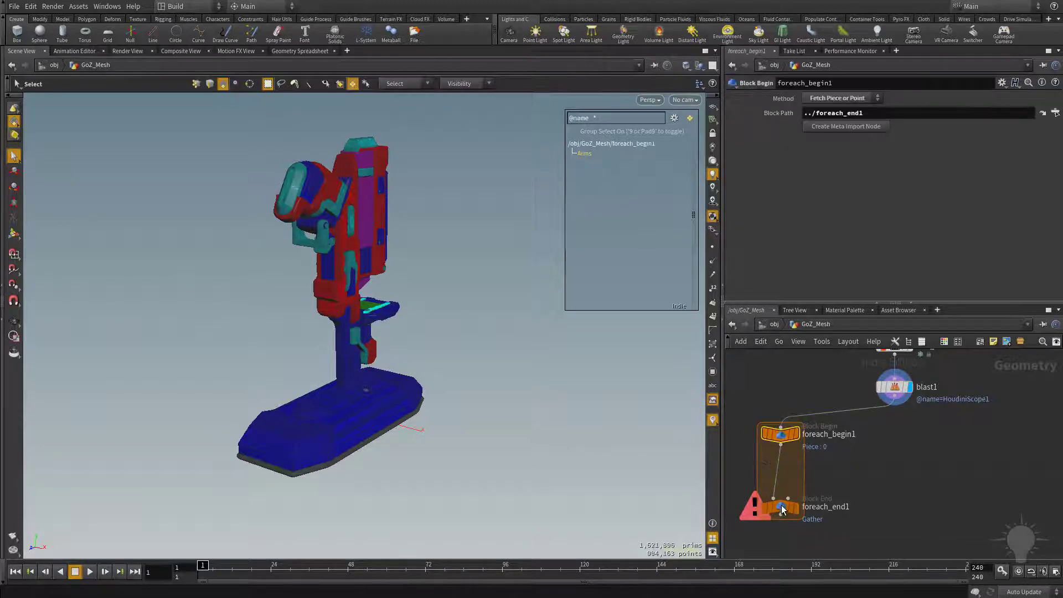
pyautogui.click(796, 509)
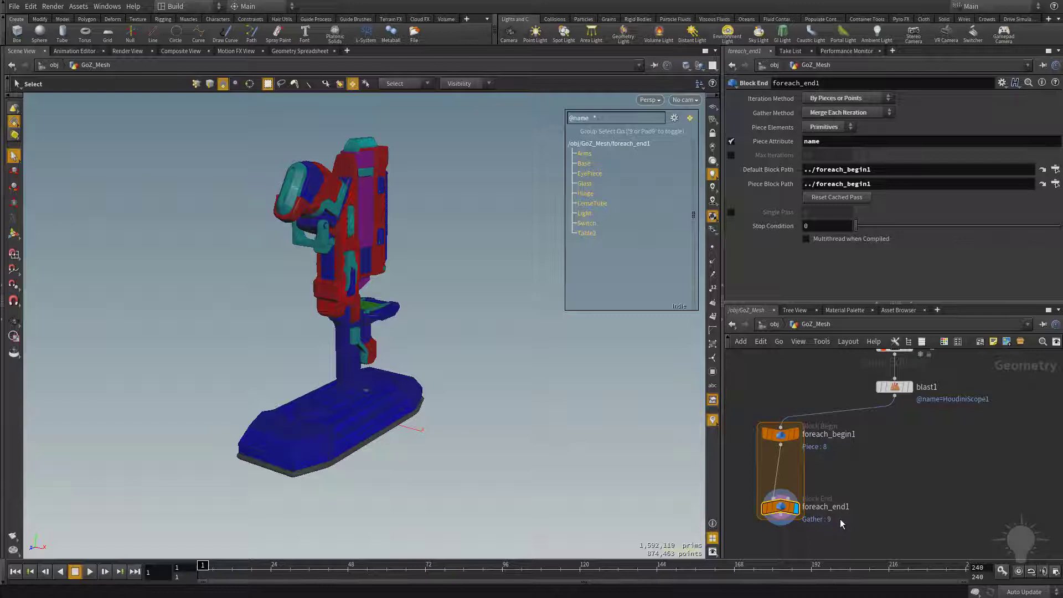
pyautogui.click(731, 212)
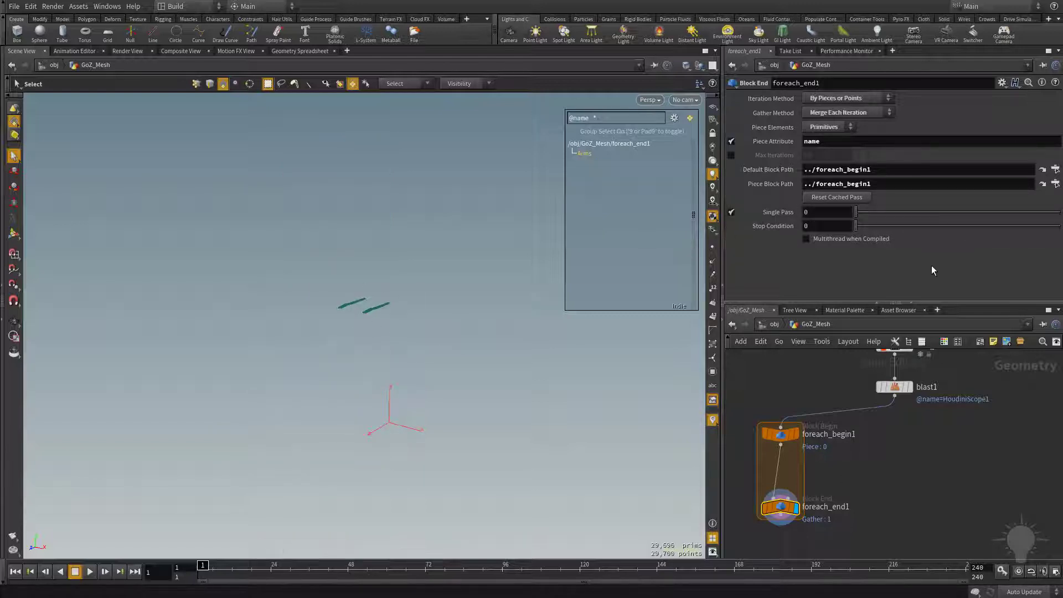
pyautogui.moveTo(855, 212); pyautogui.dragTo(889, 219)
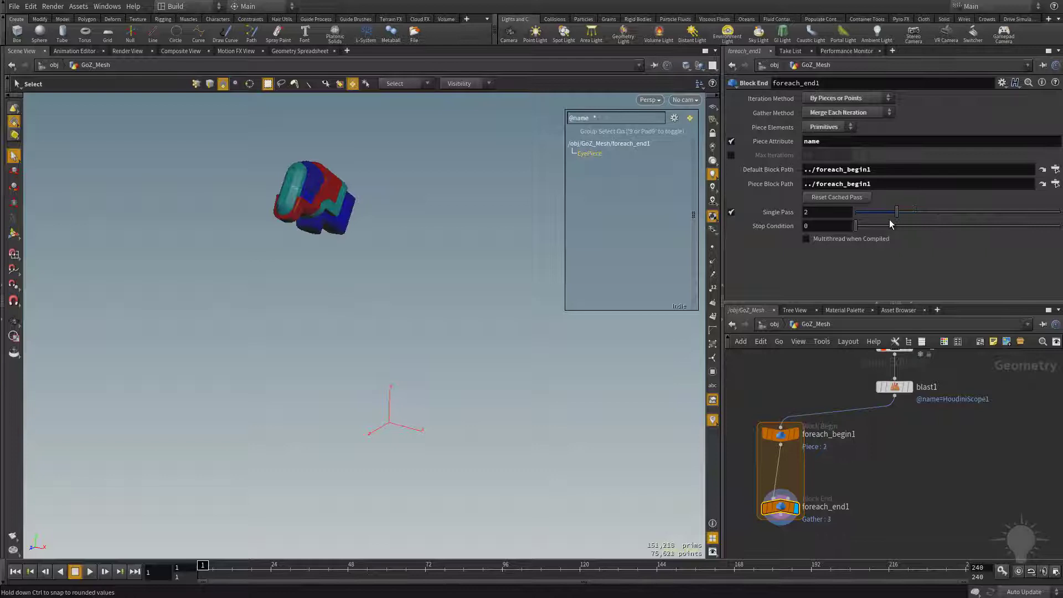
pyautogui.hotkey('space', 'h')
pyautogui.moveTo(413, 394); pyautogui.dragTo(501, 370, button='right')
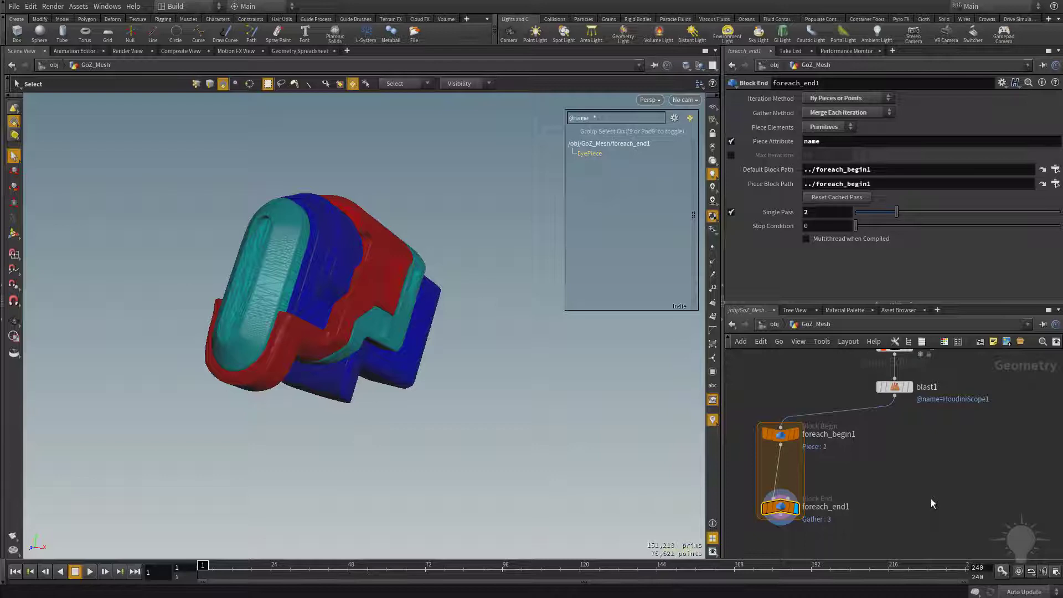
# Step: Insert a GameDev Voxel Mesh node inside the loop and display the voxelized EyePiece
pyautogui.press('Tab')
pyautogui.write('voxel')
pyautogui.press('Return')
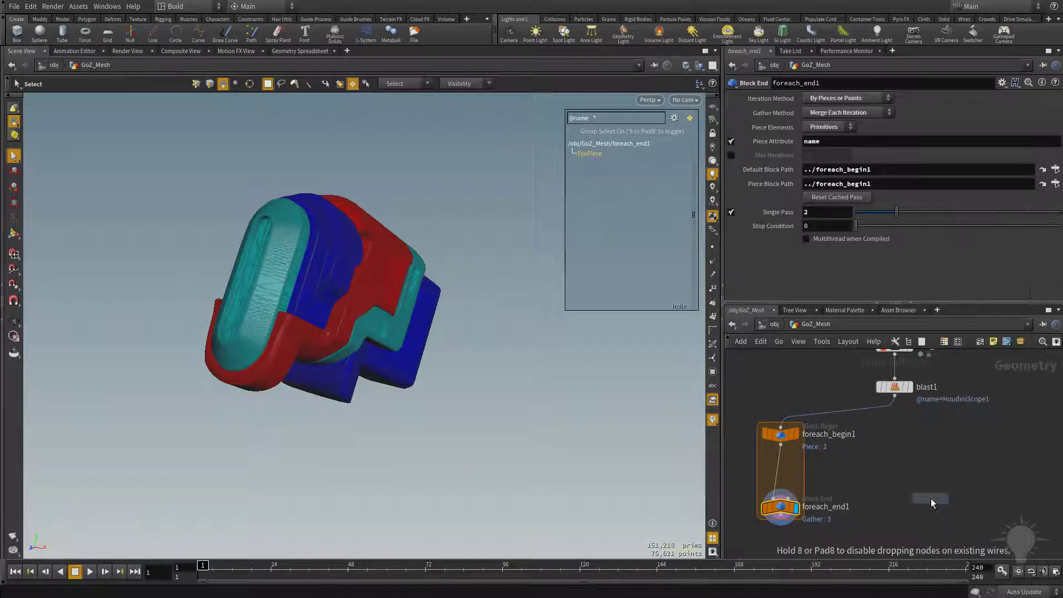
pyautogui.click(775, 472)
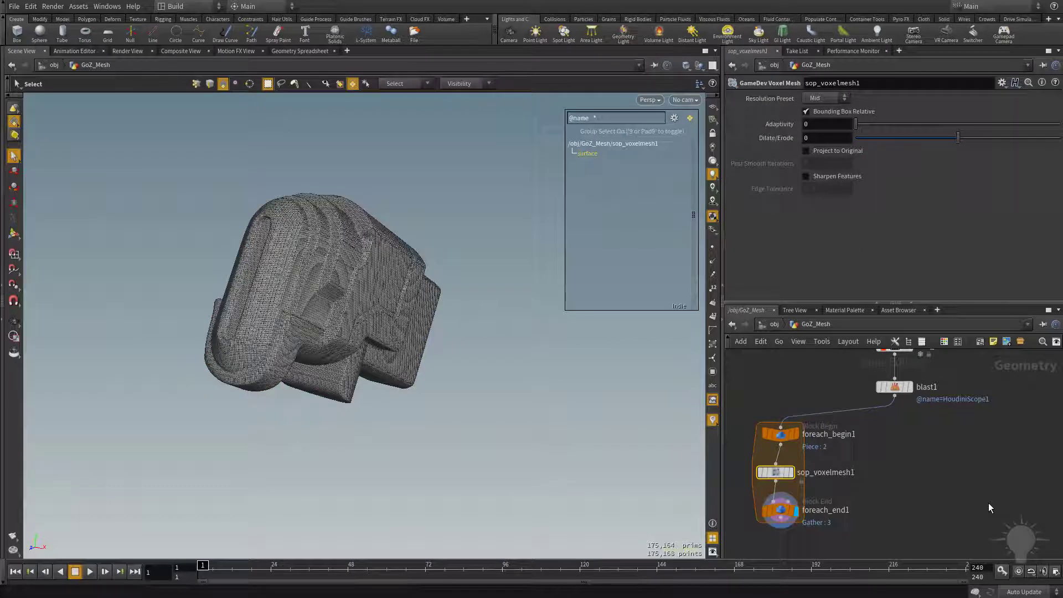
pyautogui.click(791, 472)
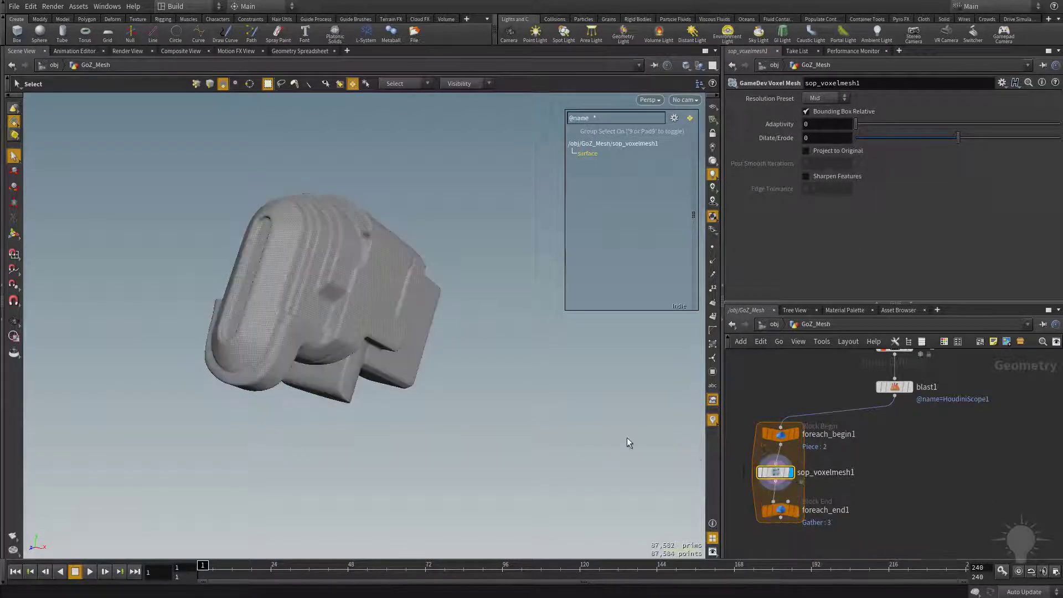
pyautogui.keyDown('alt'); pyautogui.moveTo(435, 374); pyautogui.dragTo(417, 358); pyautogui.keyUp('alt')
pyautogui.keyDown('alt'); pyautogui.moveTo(417, 358); pyautogui.dragTo(372, 325, button='right'); pyautogui.keyUp('alt')
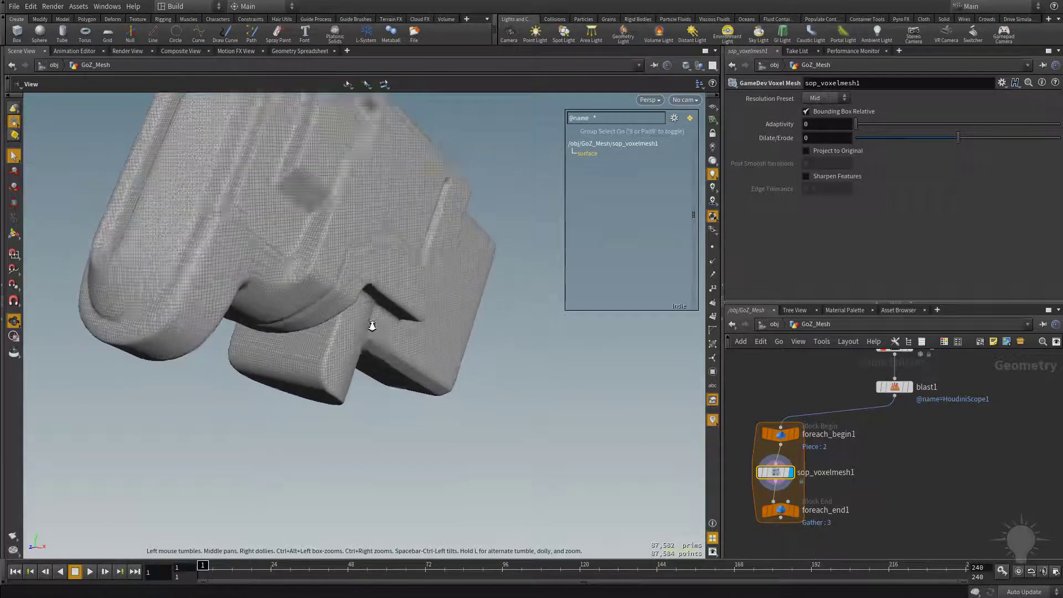
pyautogui.moveTo(372, 325); pyautogui.dragTo(350, 322)
pyautogui.press('s')
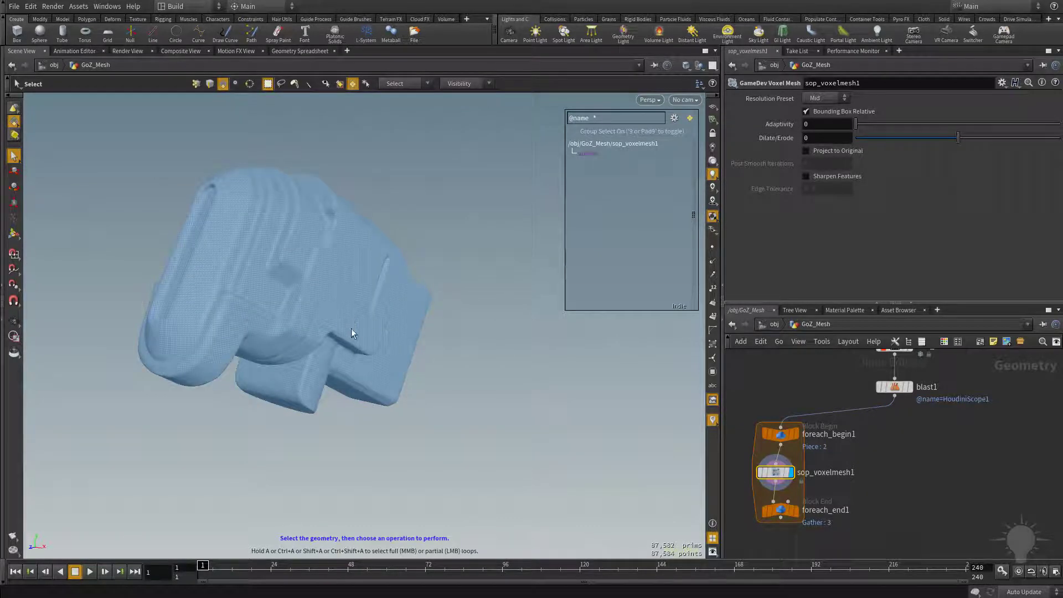
pyautogui.keyDown('alt'); pyautogui.moveTo(539, 373); pyautogui.dragTo(541, 396, button='middle'); pyautogui.keyUp('alt')
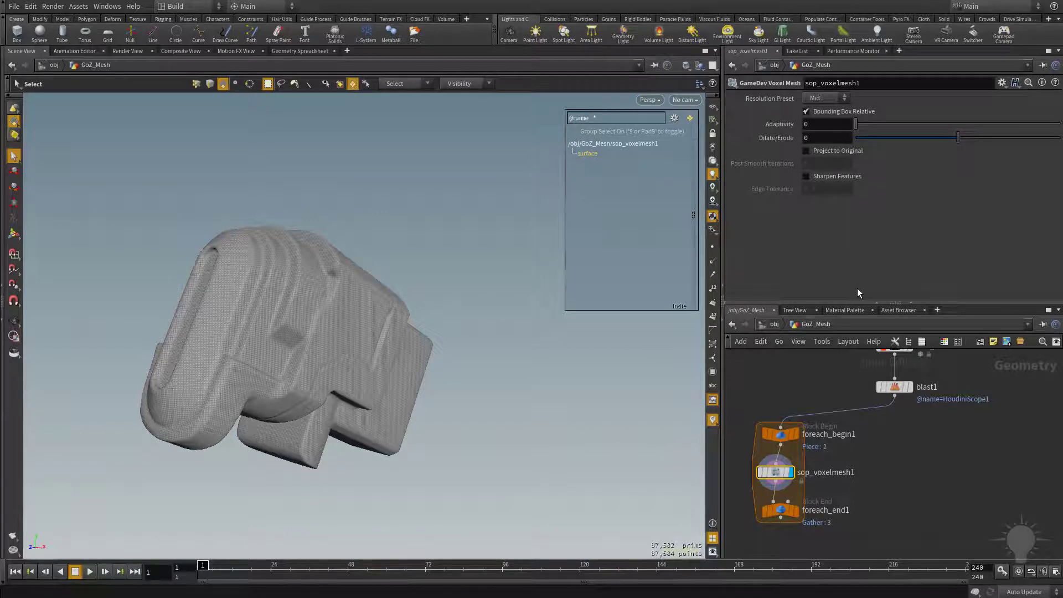
# Step: Preview later loop pieces with the Single Pass slider, then return it to 2
pyautogui.click(796, 511)
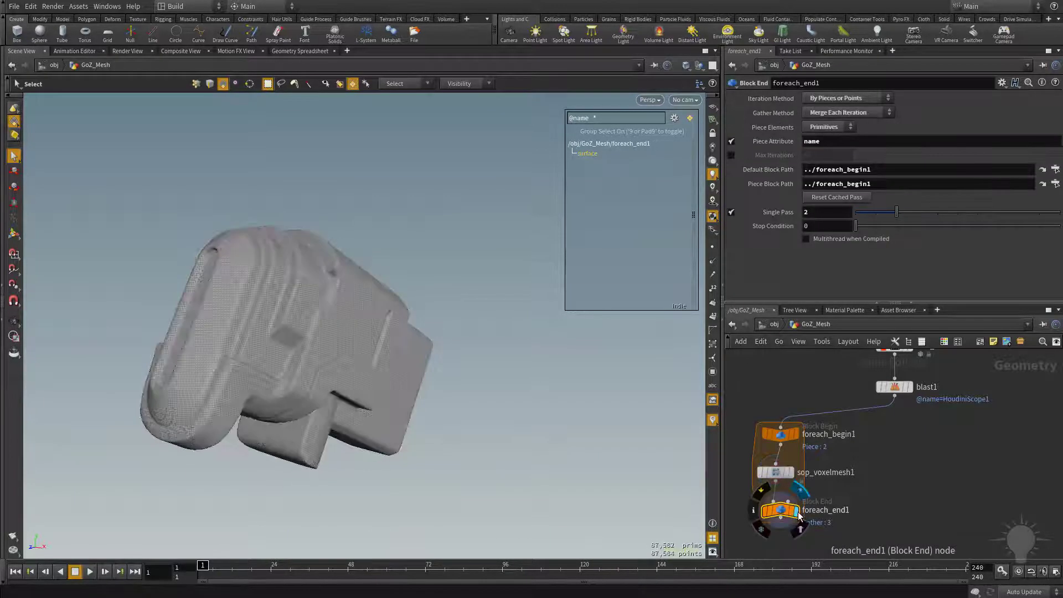
pyautogui.moveTo(896, 212); pyautogui.dragTo(917, 212)
pyautogui.keyDown('alt'); pyautogui.moveTo(225, 404); pyautogui.dragTo(264, 277, button='middle'); pyautogui.keyUp('alt')
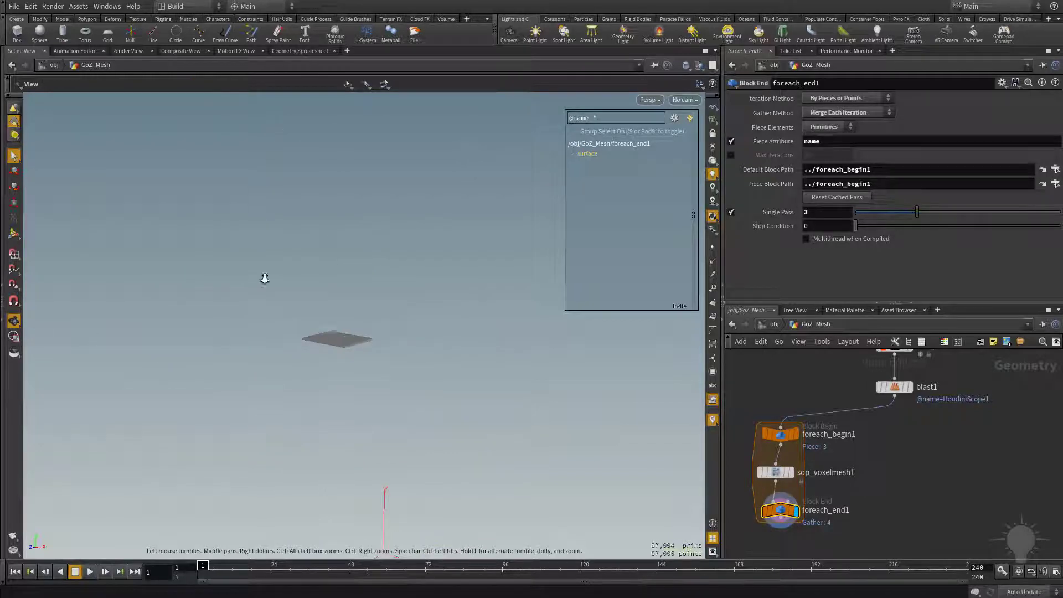
pyautogui.keyDown('alt'); pyautogui.moveTo(264, 277); pyautogui.dragTo(438, 363, button='right'); pyautogui.keyUp('alt')
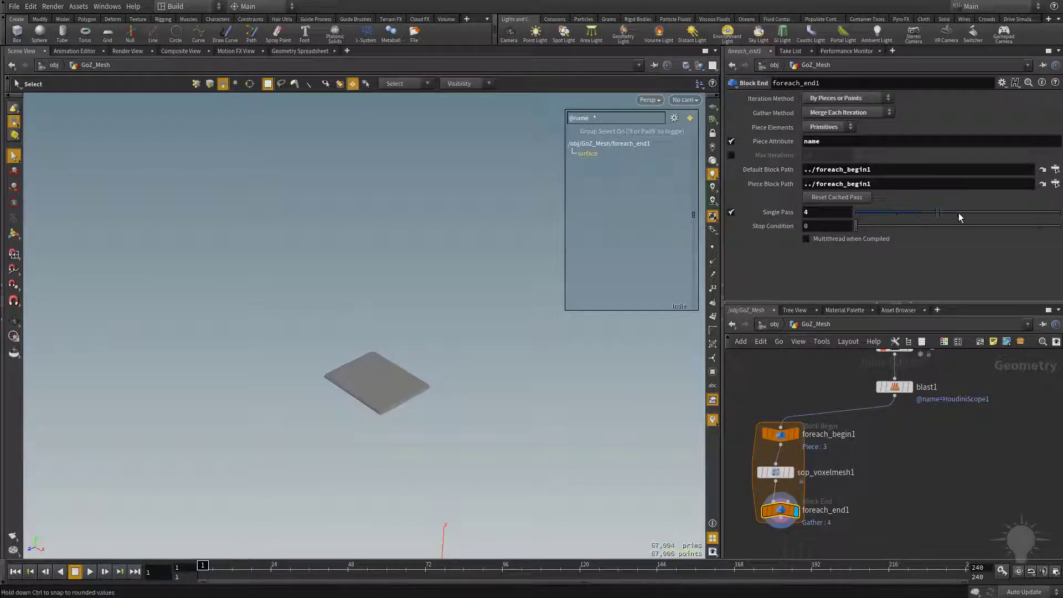
pyautogui.moveTo(958, 213); pyautogui.dragTo(976, 213)
pyautogui.press('Escape')
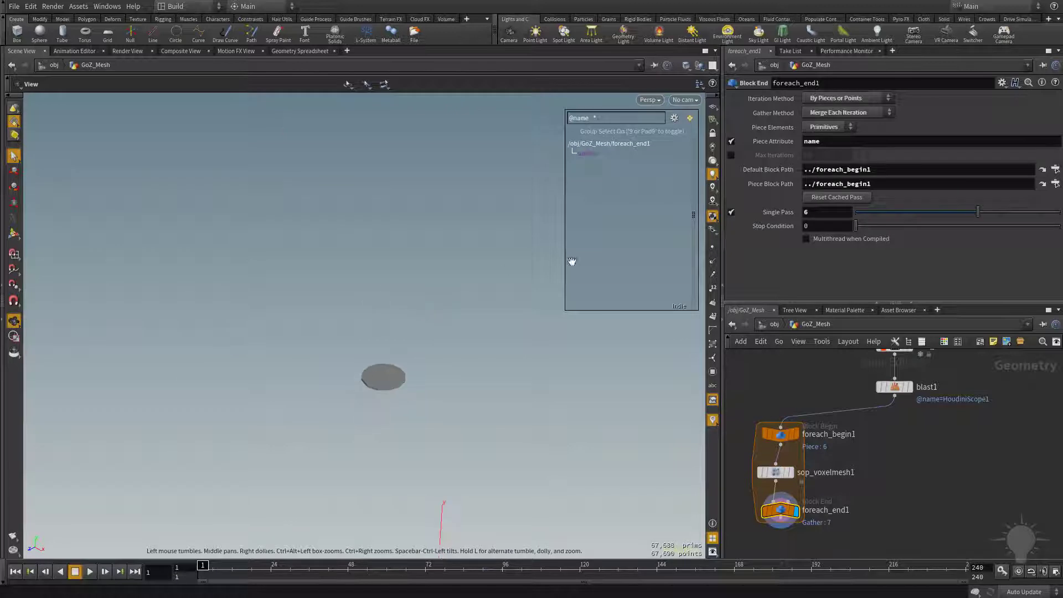
pyautogui.click(897, 214)
pyautogui.keyDown('alt'); pyautogui.moveTo(377, 255); pyautogui.dragTo(332, 279); pyautogui.keyUp('alt')
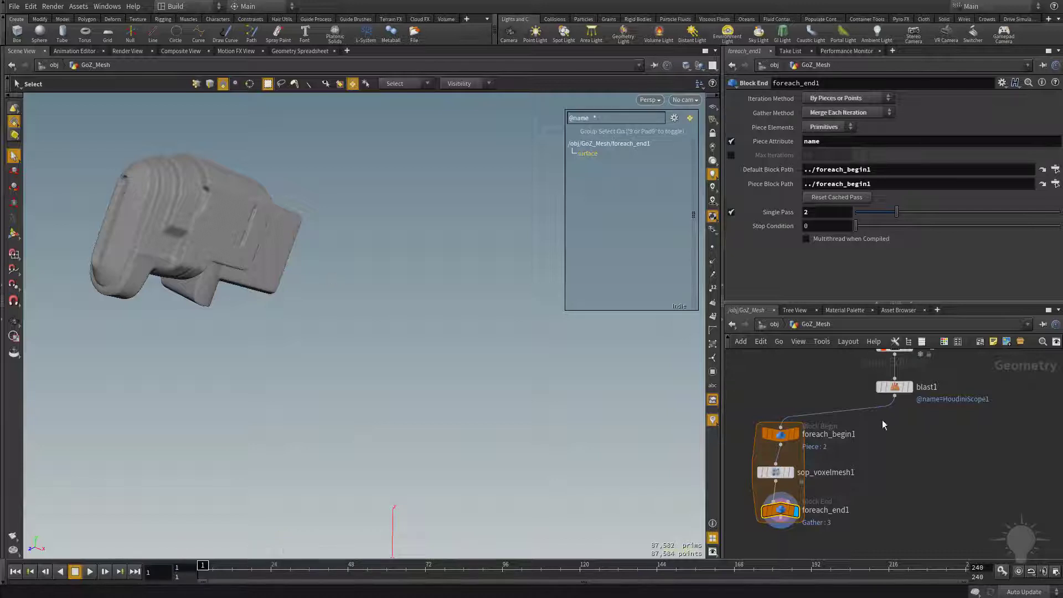
# Step: Turn off Single Pass so every piece is voxelized, and zoom in on the side lever
pyautogui.click(731, 212)
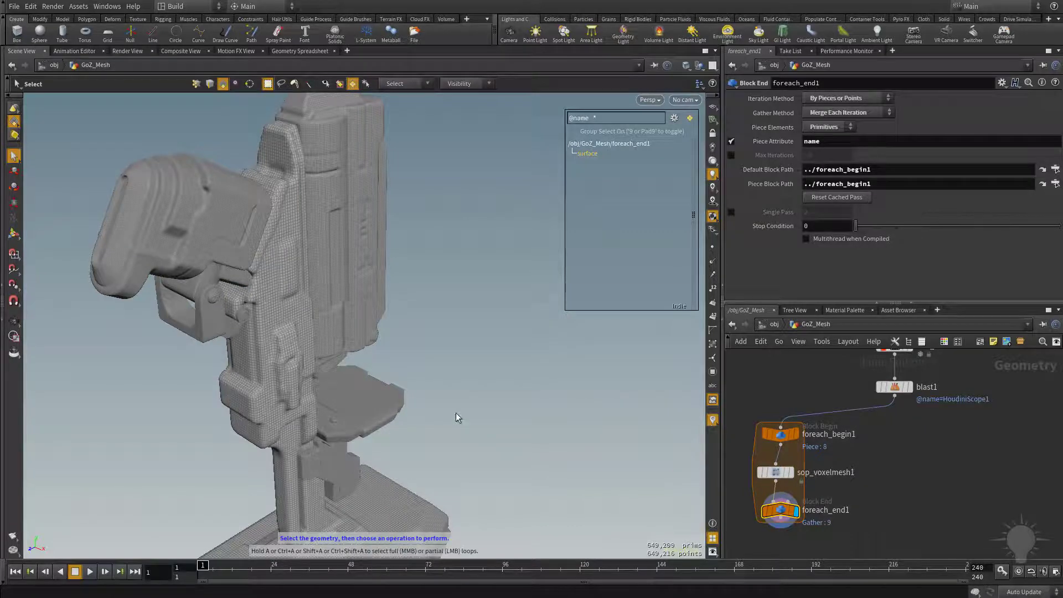
pyautogui.keyDown('alt'); pyautogui.moveTo(457, 418); pyautogui.dragTo(249, 310); pyautogui.keyUp('alt')
pyautogui.keyDown('alt'); pyautogui.moveTo(236, 327); pyautogui.dragTo(267, 256, button='middle'); pyautogui.keyUp('alt')
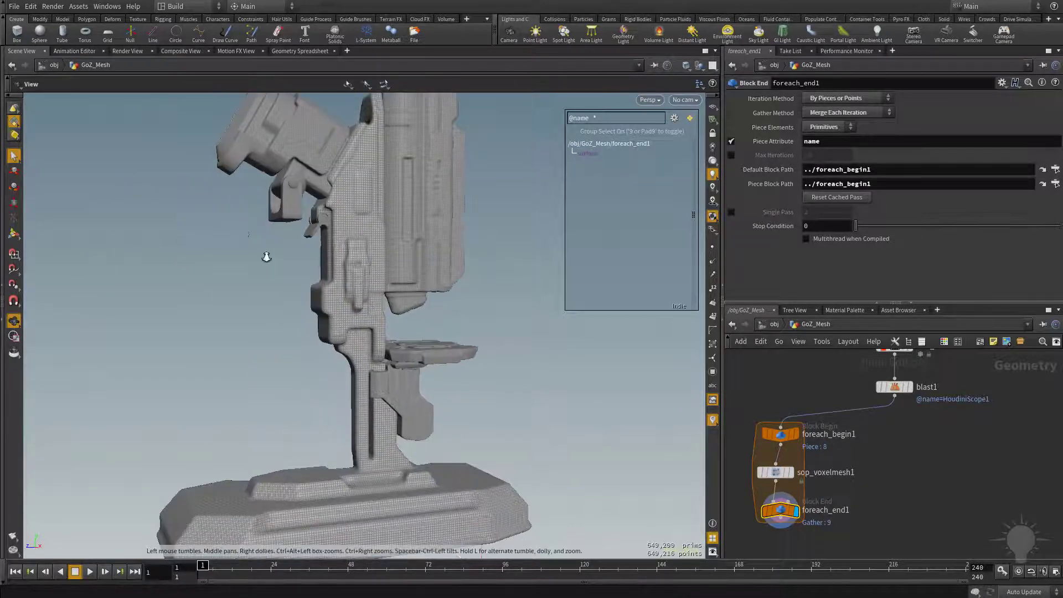
pyautogui.keyDown('alt'); pyautogui.moveTo(266, 256); pyautogui.dragTo(288, 261, button='right'); pyautogui.keyUp('alt')
pyautogui.keyDown('alt'); pyautogui.moveTo(288, 262); pyautogui.dragTo(259, 373, button='middle'); pyautogui.keyUp('alt')
pyautogui.keyDown('alt'); pyautogui.moveTo(259, 373); pyautogui.dragTo(379, 327, button='right'); pyautogui.keyUp('alt')
pyautogui.keyDown('alt'); pyautogui.moveTo(410, 326); pyautogui.dragTo(442, 453, button='middle'); pyautogui.keyUp('alt')
pyautogui.keyDown('alt'); pyautogui.moveTo(442, 453); pyautogui.dragTo(282, 437, button='right'); pyautogui.keyUp('alt')
pyautogui.keyDown('alt'); pyautogui.moveTo(282, 437); pyautogui.dragTo(281, 359, button='middle'); pyautogui.keyUp('alt')
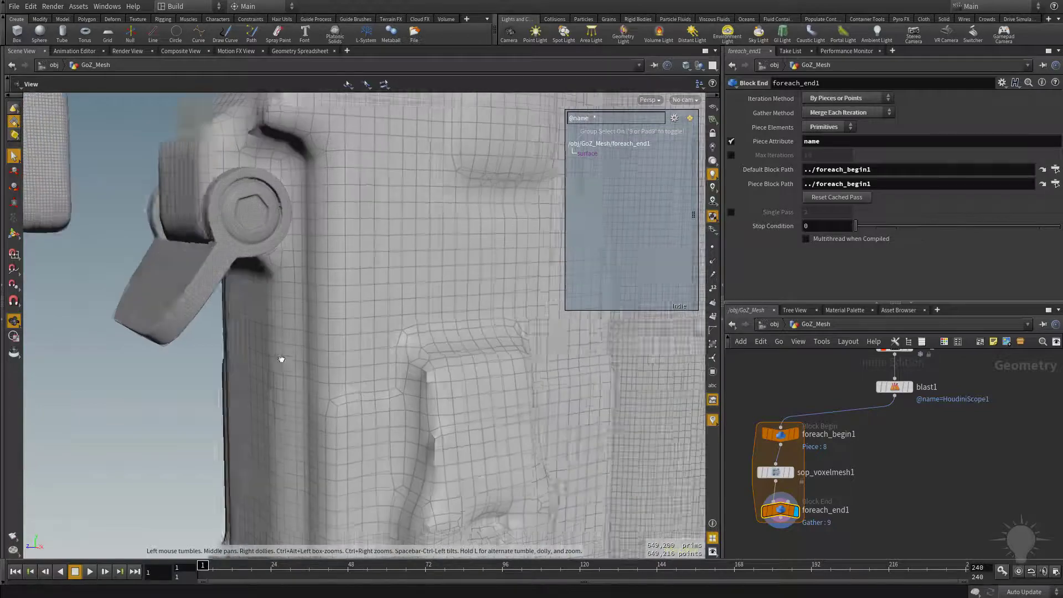
pyautogui.keyDown('alt'); pyautogui.moveTo(282, 359); pyautogui.dragTo(275, 387); pyautogui.keyUp('alt')
pyautogui.keyDown('alt'); pyautogui.moveTo(275, 387); pyautogui.dragTo(294, 324, button='right'); pyautogui.keyUp('alt')
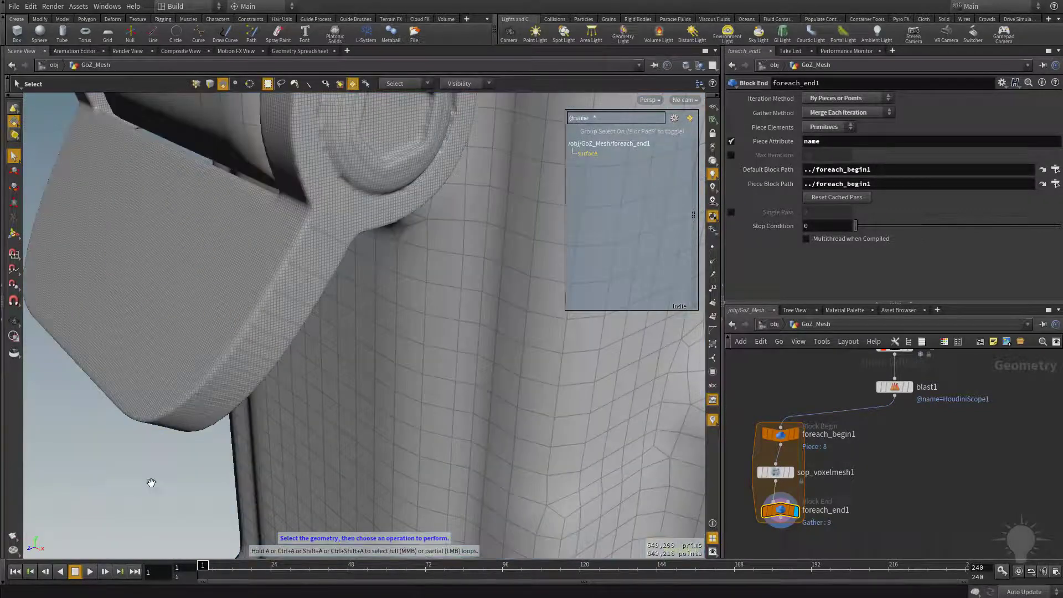
# Step: Pull back to a side view of the model and show sop_voxelmesh1's parameters
pyautogui.keyDown('alt'); pyautogui.moveTo(152, 482); pyautogui.dragTo(265, 312, button='right'); pyautogui.keyUp('alt')
pyautogui.keyDown('alt'); pyautogui.moveTo(476, 382); pyautogui.dragTo(199, 232, button='right'); pyautogui.keyUp('alt')
pyautogui.keyDown('alt'); pyautogui.moveTo(199, 232); pyautogui.dragTo(306, 264); pyautogui.keyUp('alt')
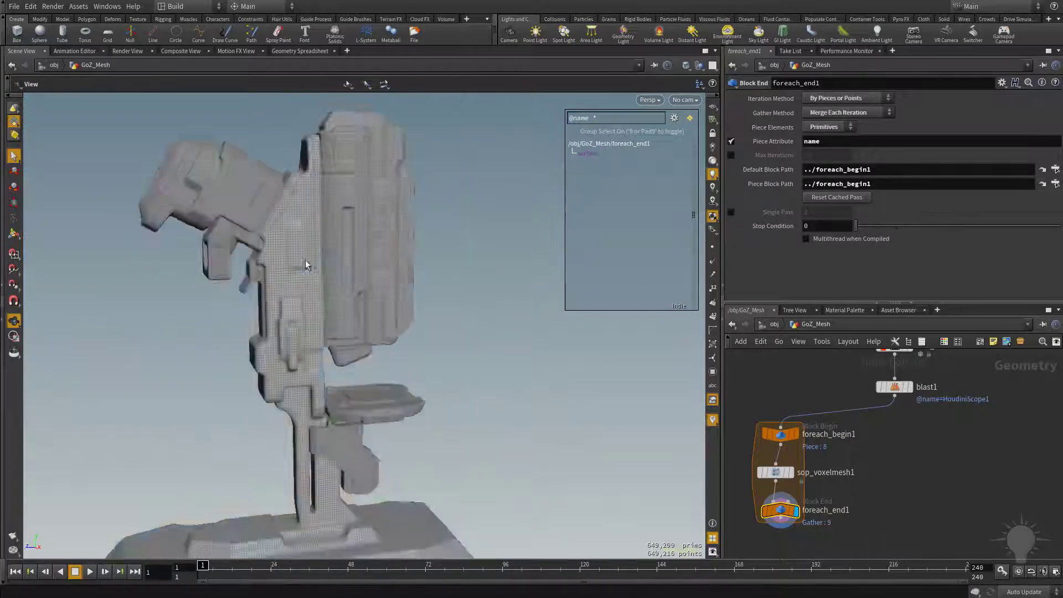
pyautogui.press('s')
pyautogui.click(775, 472)
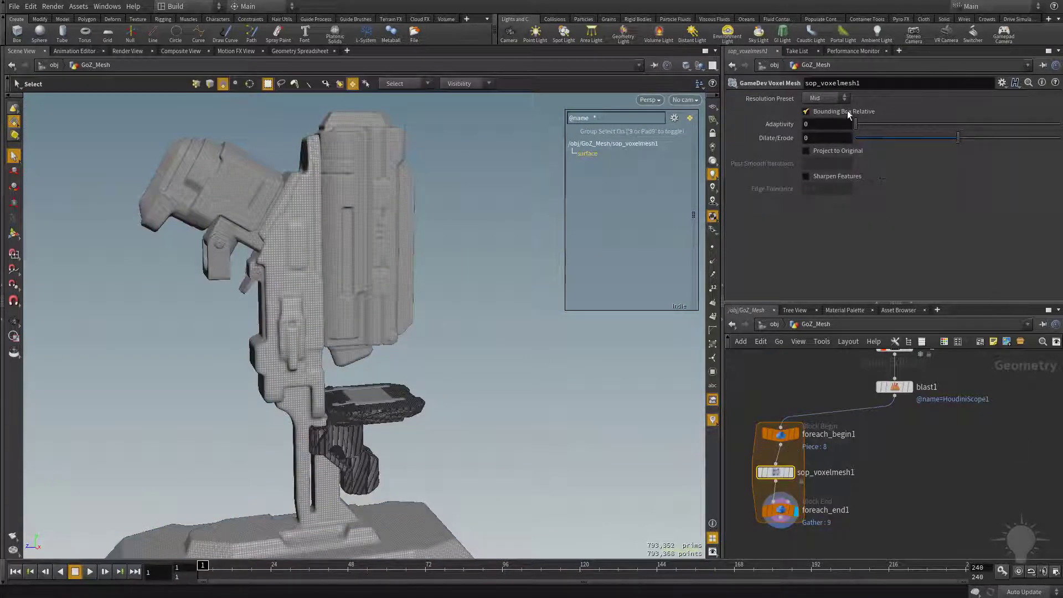
pyautogui.press('Escape')
pyautogui.moveTo(453, 264); pyautogui.dragTo(457, 233)
pyautogui.press('s')
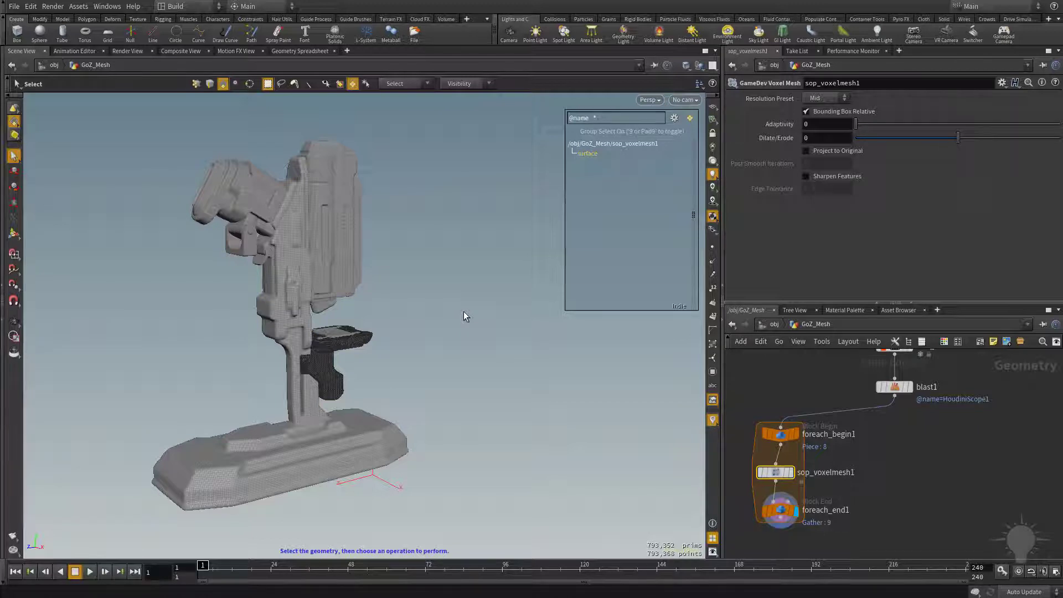
pyautogui.keyDown('alt'); pyautogui.moveTo(396, 280); pyautogui.dragTo(280, 204); pyautogui.keyUp('alt')
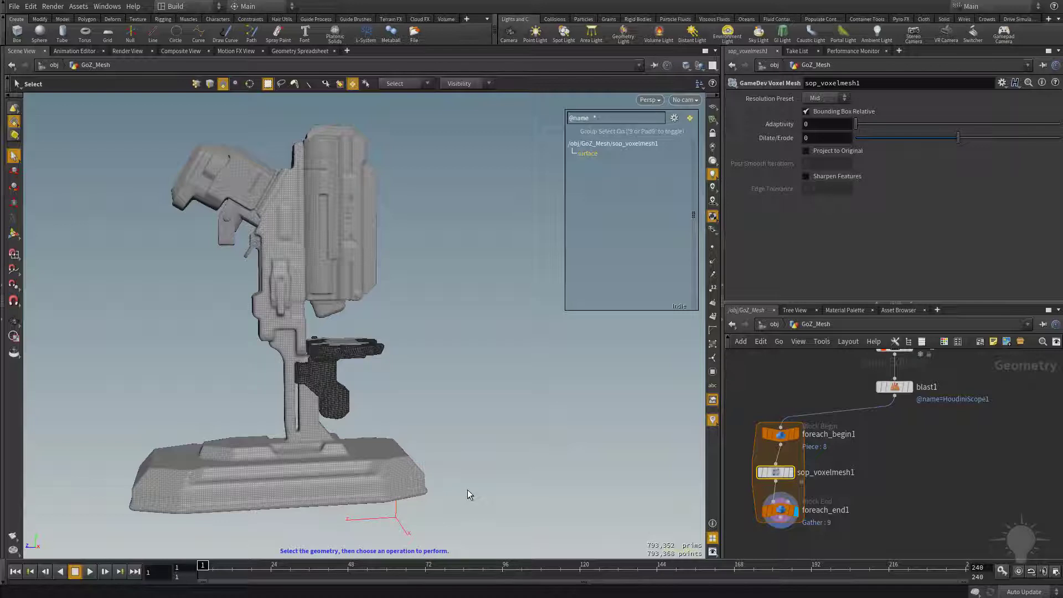
pyautogui.keyDown('alt'); pyautogui.moveTo(280, 195); pyautogui.dragTo(379, 295); pyautogui.keyUp('alt')
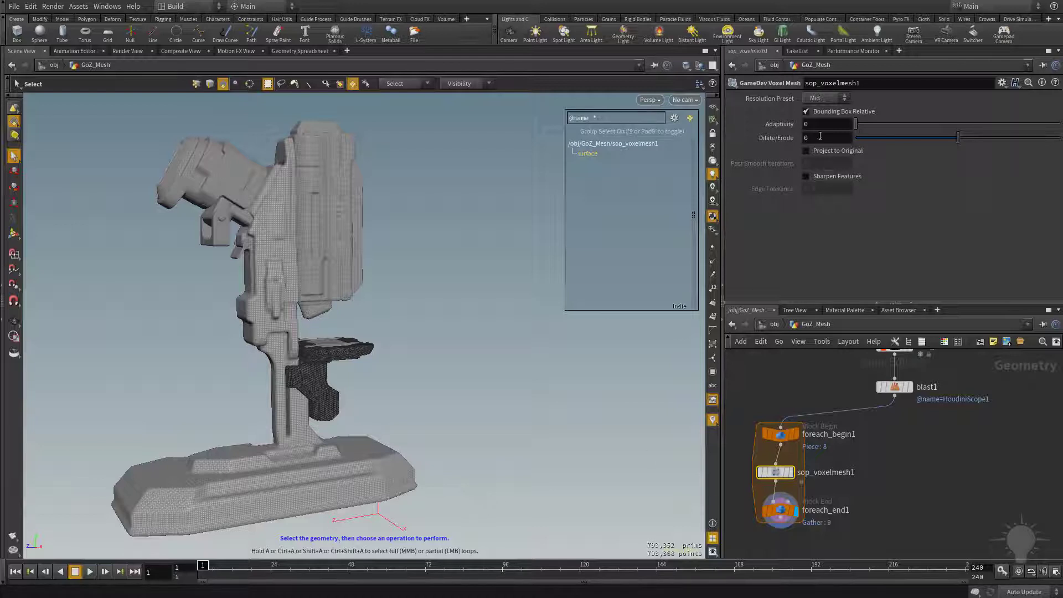
# Step: Switch sop_voxelmesh1's Resolution Preset to Low and watch CPU load in Task Manager
pyautogui.click(839, 100)
pyautogui.click(826, 110)
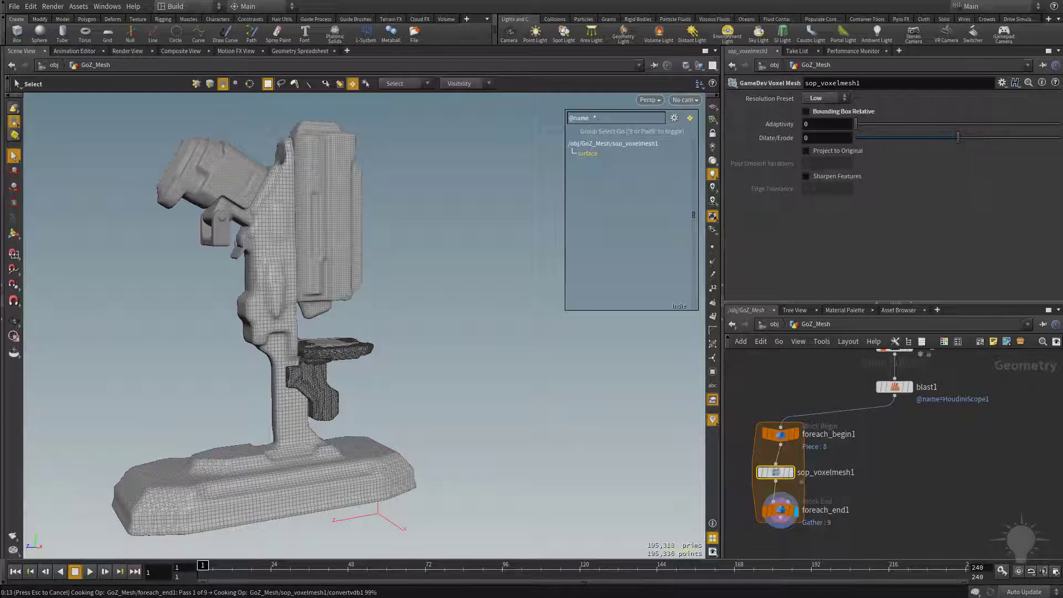
pyautogui.hotkey('ctrl', 'shift', 'Escape')
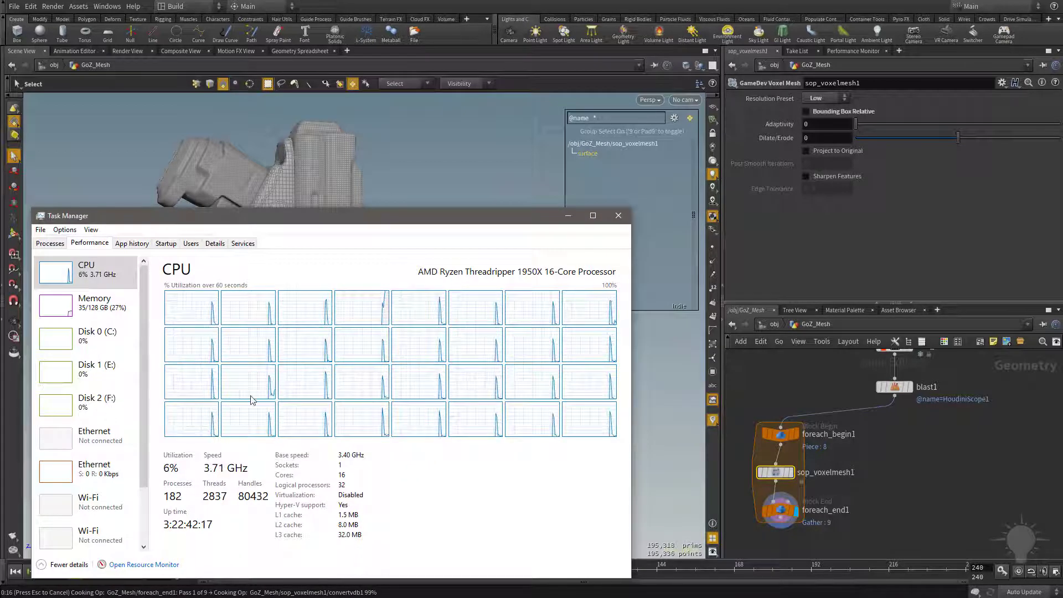
# Step: Show Task Manager's process list, then drag the window off screen to reveal Houdini's viewport
pyautogui.click(50, 243)
pyautogui.moveTo(265, 218); pyautogui.dragTo(366, 597)
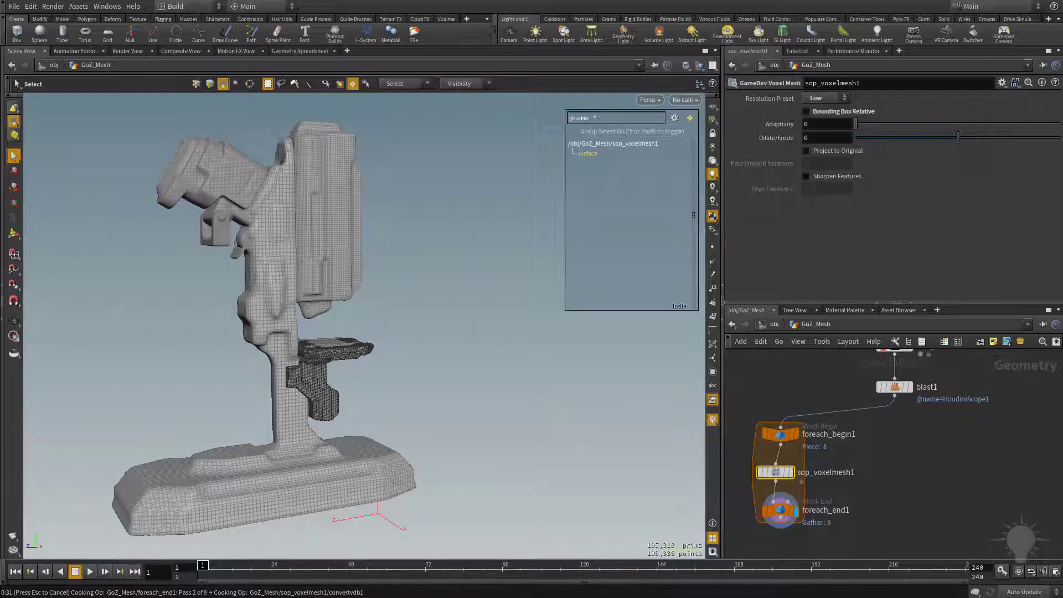
pyautogui.press('Escape')
pyautogui.moveTo(453, 310); pyautogui.dragTo(509, 334)
pyautogui.keyDown('alt'); pyautogui.moveTo(509, 333); pyautogui.dragTo(636, 370, button='right'); pyautogui.keyUp('alt')
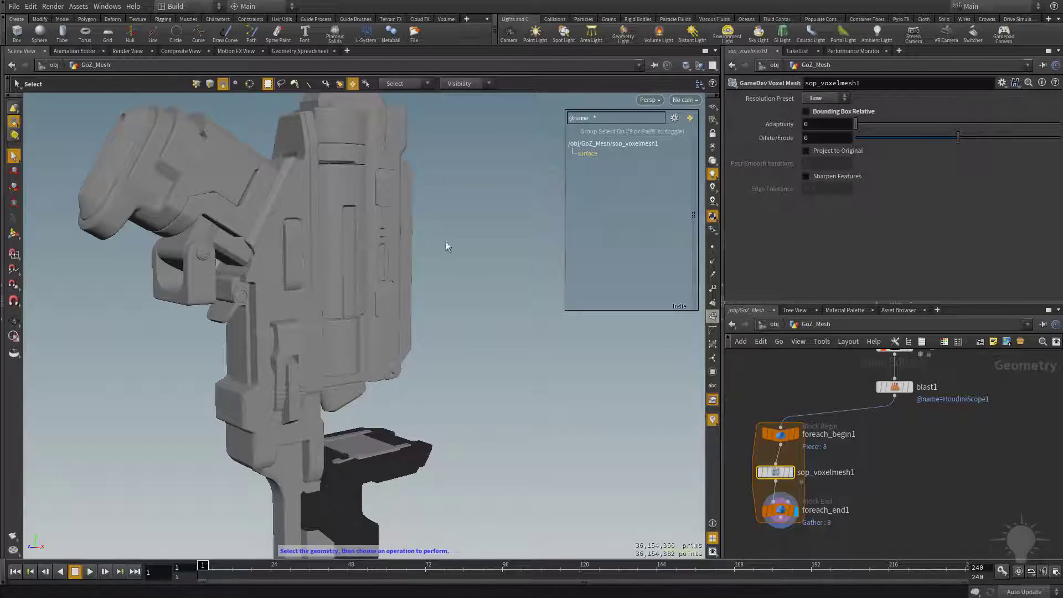
# Step: Switch sop_voxelmesh1's Resolution Preset to Custom (0.1), then orbit and zoom to inspect the finer voxels
pyautogui.click(840, 99)
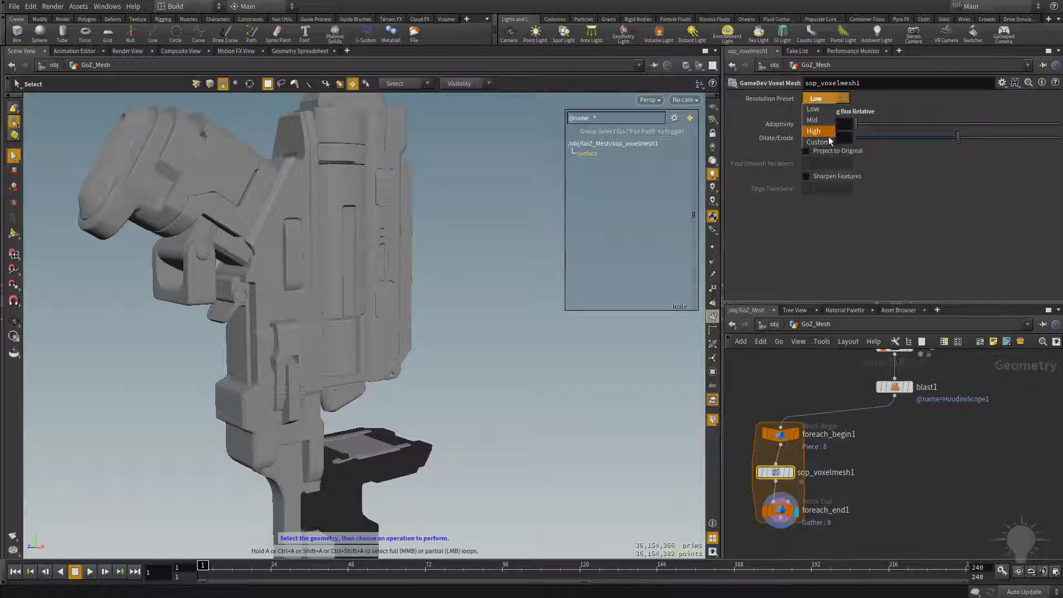
pyautogui.click(829, 139)
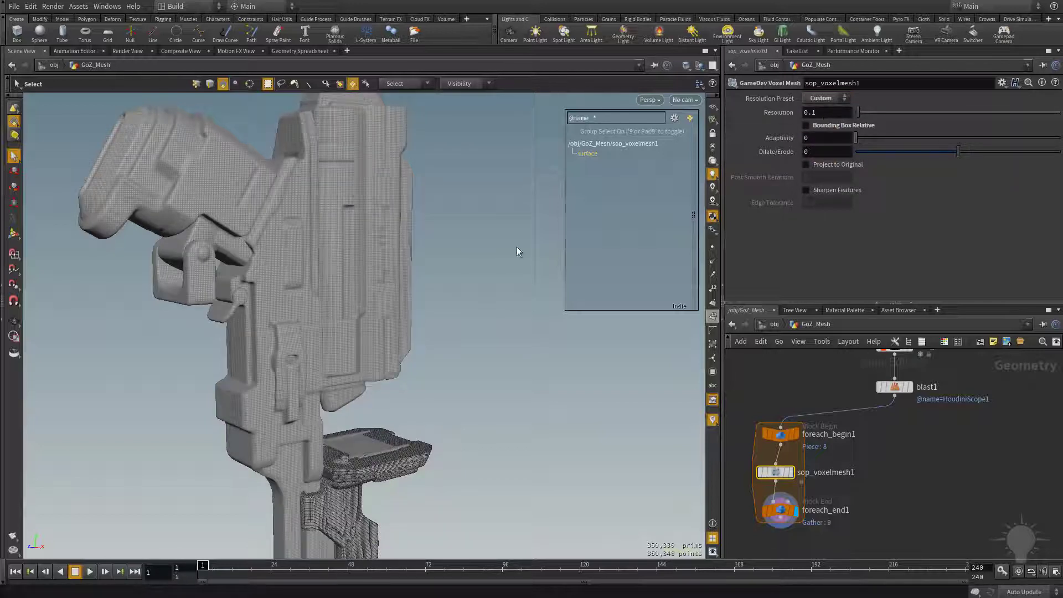
pyautogui.moveTo(479, 289)
pyautogui.keyDown('alt'); pyautogui.mouseDown()
pyautogui.moveTo(446, 280)
pyautogui.moveTo(477, 281)
pyautogui.mouseUp(); pyautogui.keyUp('alt')
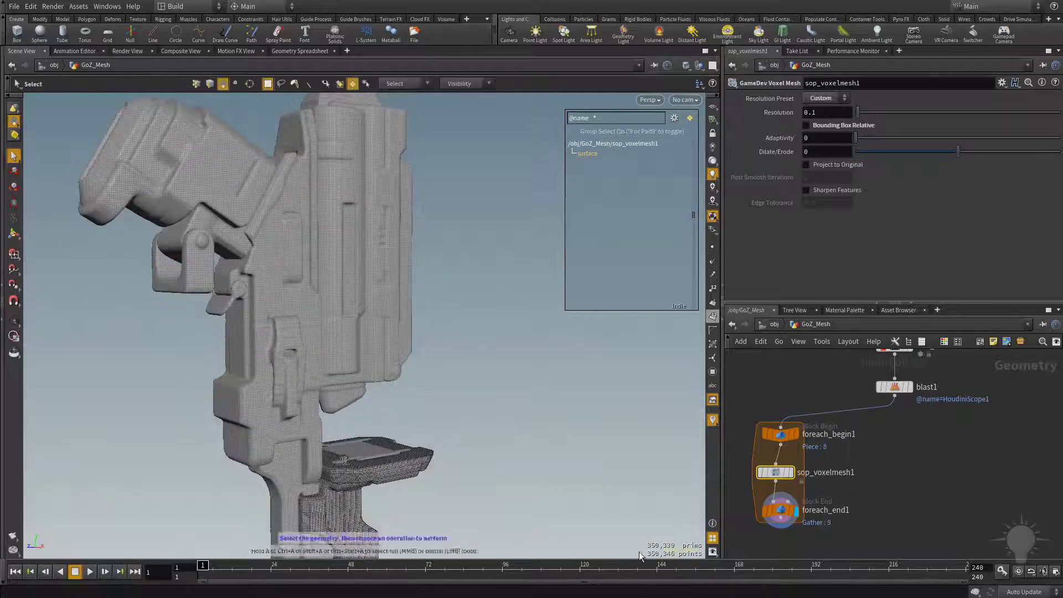
pyautogui.keyDown('alt'); pyautogui.moveTo(503, 366); pyautogui.dragTo(218, 247, button='right'); pyautogui.keyUp('alt')
pyautogui.keyDown('alt'); pyautogui.moveTo(444, 335); pyautogui.dragTo(228, 260); pyautogui.keyUp('alt')
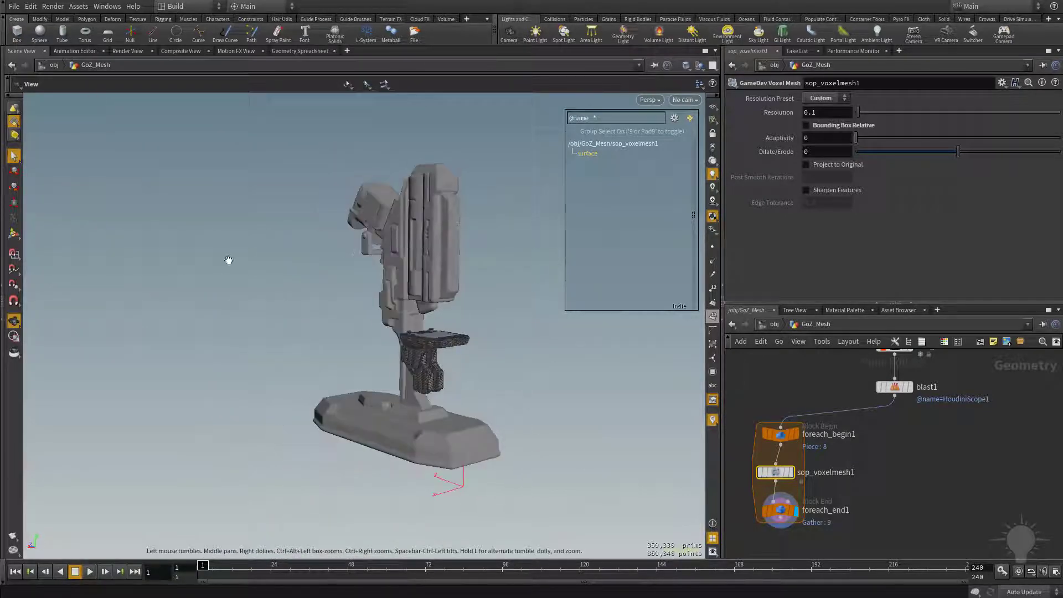
pyautogui.keyDown('alt'); pyautogui.moveTo(227, 260); pyautogui.dragTo(528, 370, button='right'); pyautogui.keyUp('alt')
pyautogui.moveTo(528, 371); pyautogui.dragTo(355, 412)
pyautogui.keyDown('alt'); pyautogui.moveTo(355, 412); pyautogui.dragTo(463, 427, button='right'); pyautogui.keyUp('alt')
pyautogui.keyDown('alt'); pyautogui.moveTo(463, 427); pyautogui.dragTo(437, 436); pyautogui.keyUp('alt')
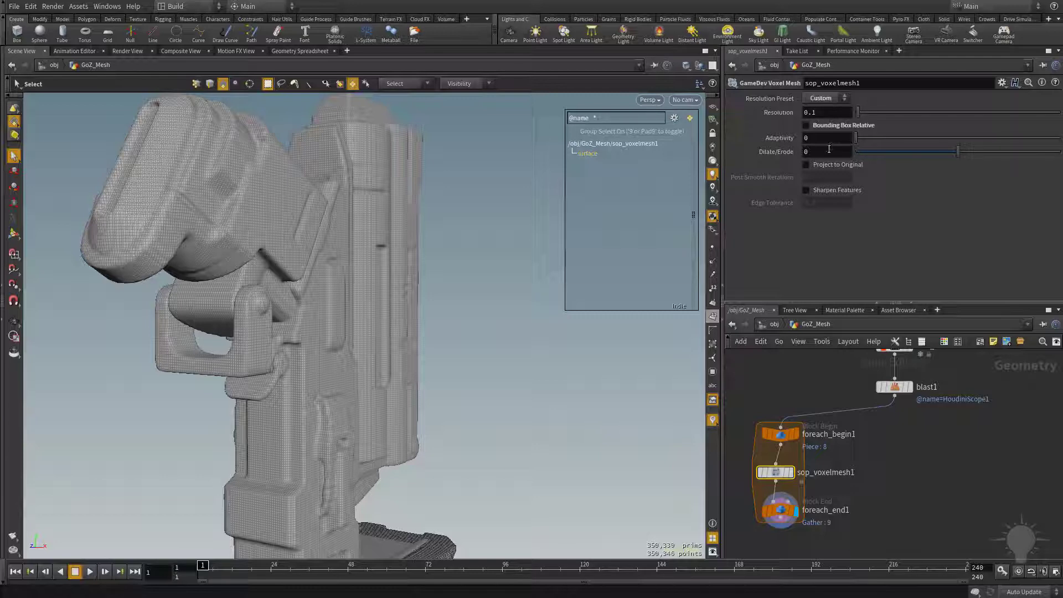
pyautogui.press('Escape')
pyautogui.moveTo(507, 360); pyautogui.dragTo(543, 404)
pyautogui.press('s')
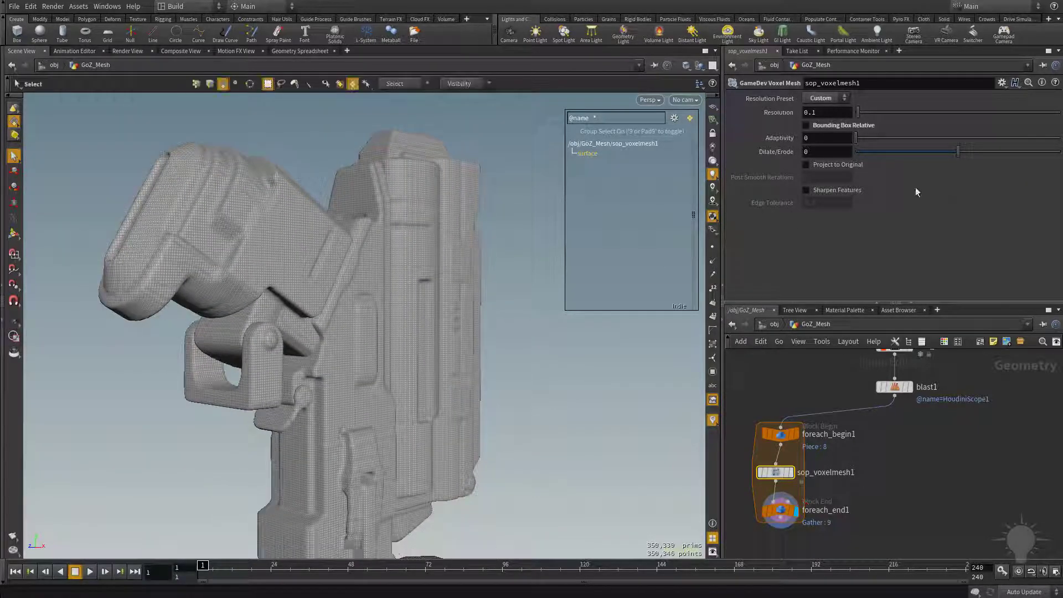
pyautogui.press('Escape')
pyautogui.moveTo(618, 382); pyautogui.dragTo(536, 389)
pyautogui.moveTo(536, 389); pyautogui.dragTo(656, 423, button='right')
pyautogui.moveTo(357, 323); pyautogui.dragTo(391, 363)
pyautogui.keyDown('alt'); pyautogui.moveTo(325, 365); pyautogui.dragTo(519, 435, button='middle'); pyautogui.keyUp('alt')
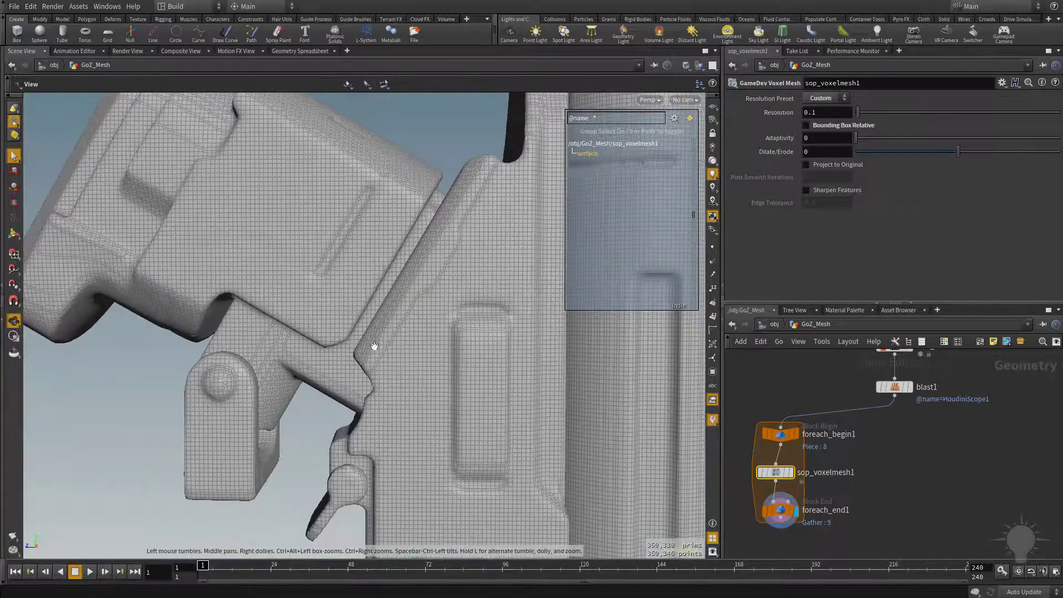
pyautogui.keyDown('alt'); pyautogui.moveTo(373, 346); pyautogui.dragTo(391, 337); pyautogui.keyUp('alt')
pyautogui.keyDown('alt'); pyautogui.moveTo(434, 391); pyautogui.dragTo(424, 387, button='right'); pyautogui.keyUp('alt')
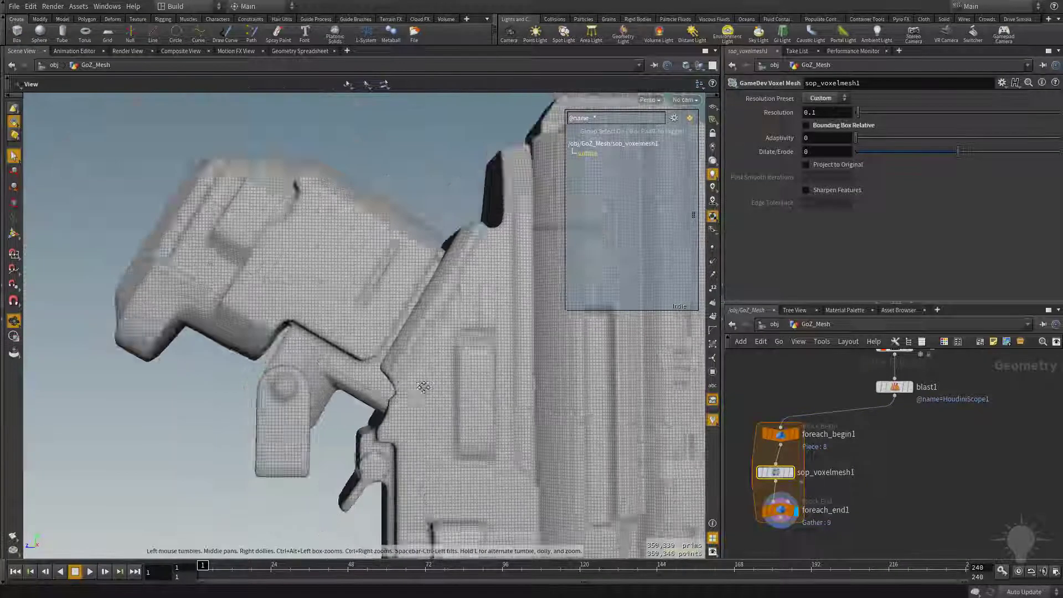
pyautogui.keyDown('alt'); pyautogui.moveTo(424, 387); pyautogui.dragTo(287, 190, button='middle'); pyautogui.keyUp('alt')
pyautogui.moveTo(288, 190); pyautogui.dragTo(416, 415)
pyautogui.press('s')
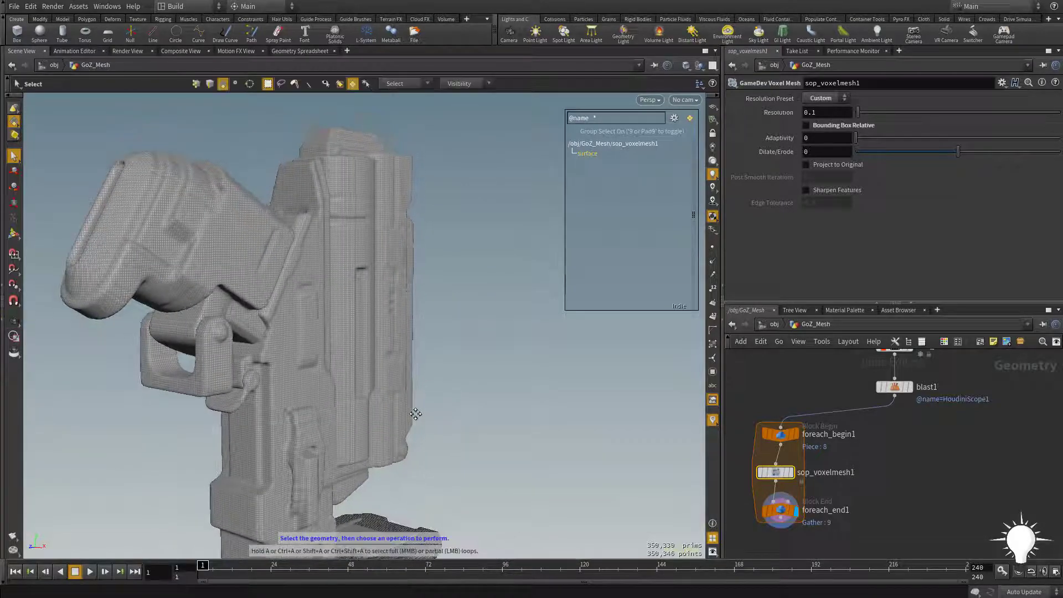